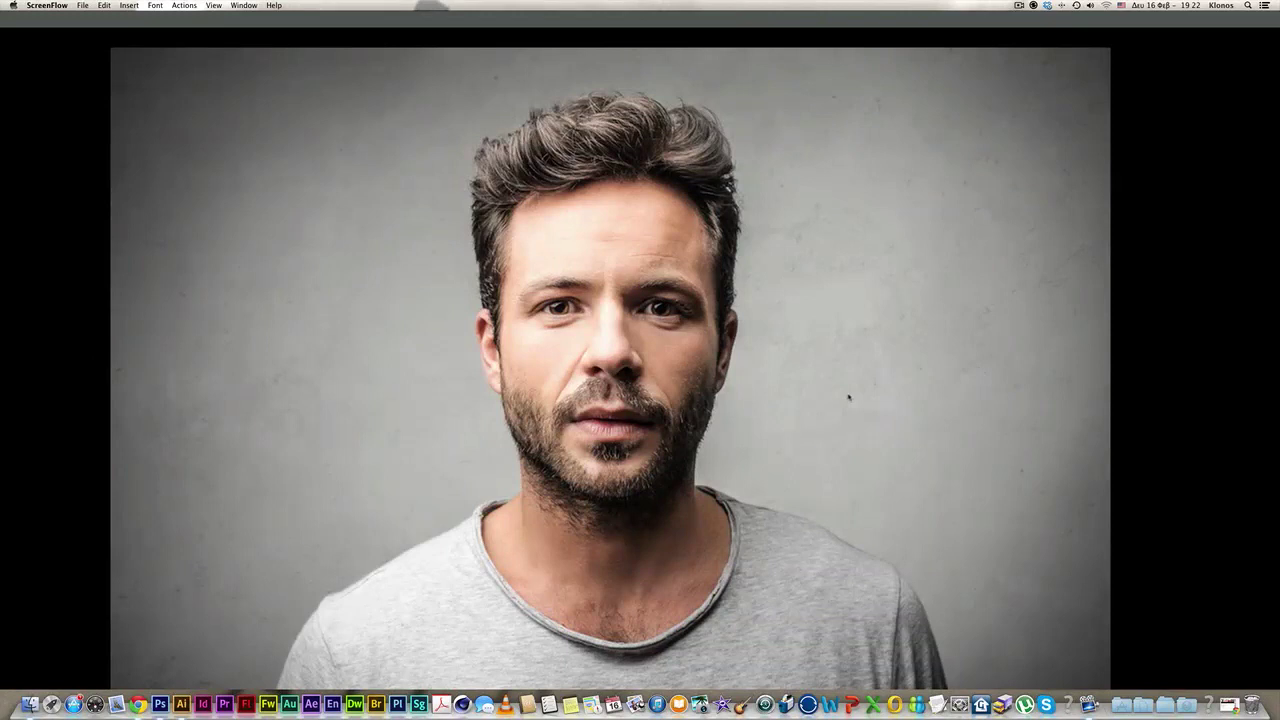
Choose the Quick Selection tool and convert the locked Background into a regular layer named Layer 0.
left_click(848, 397)
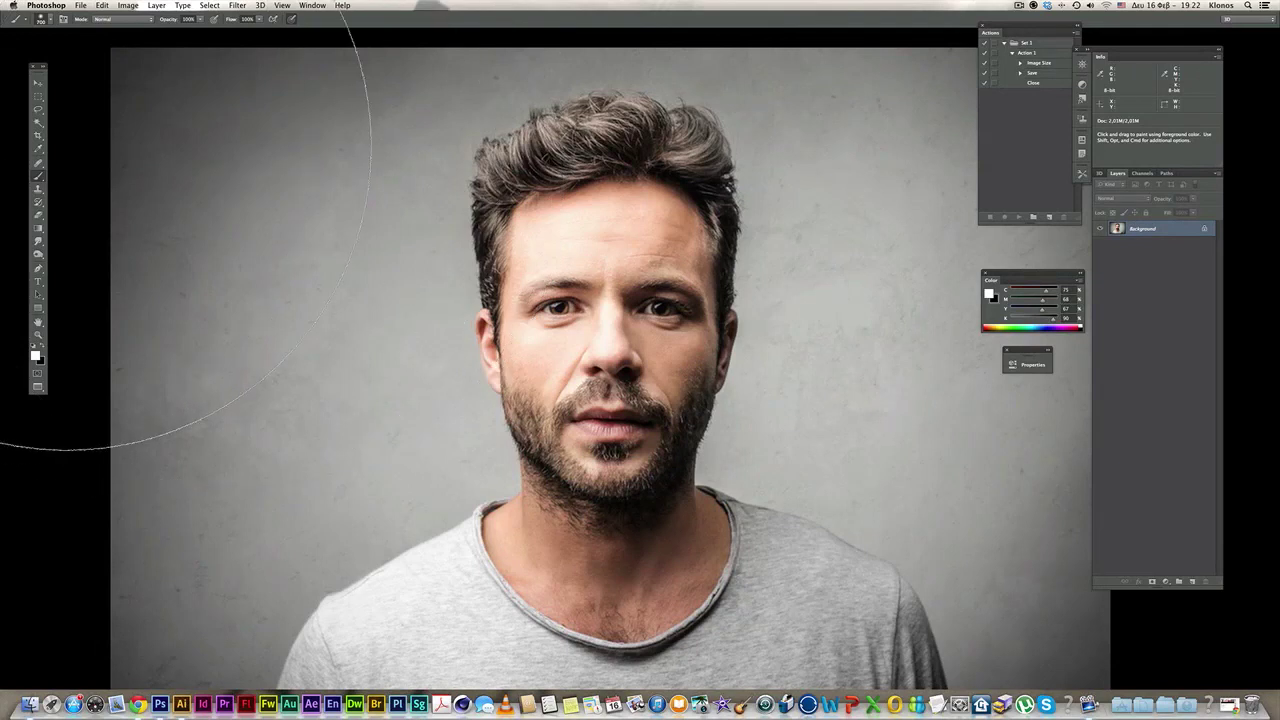
left_click(40, 124)
left_click(80, 120)
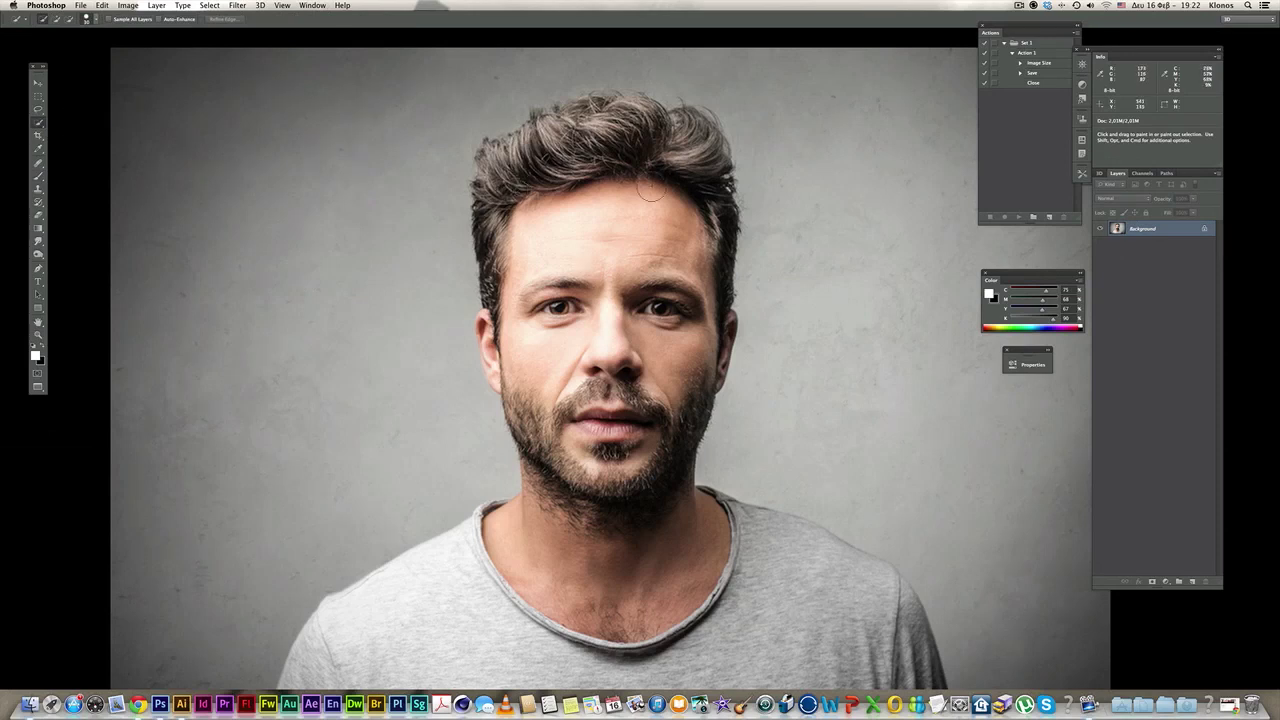
double_click(1174, 229)
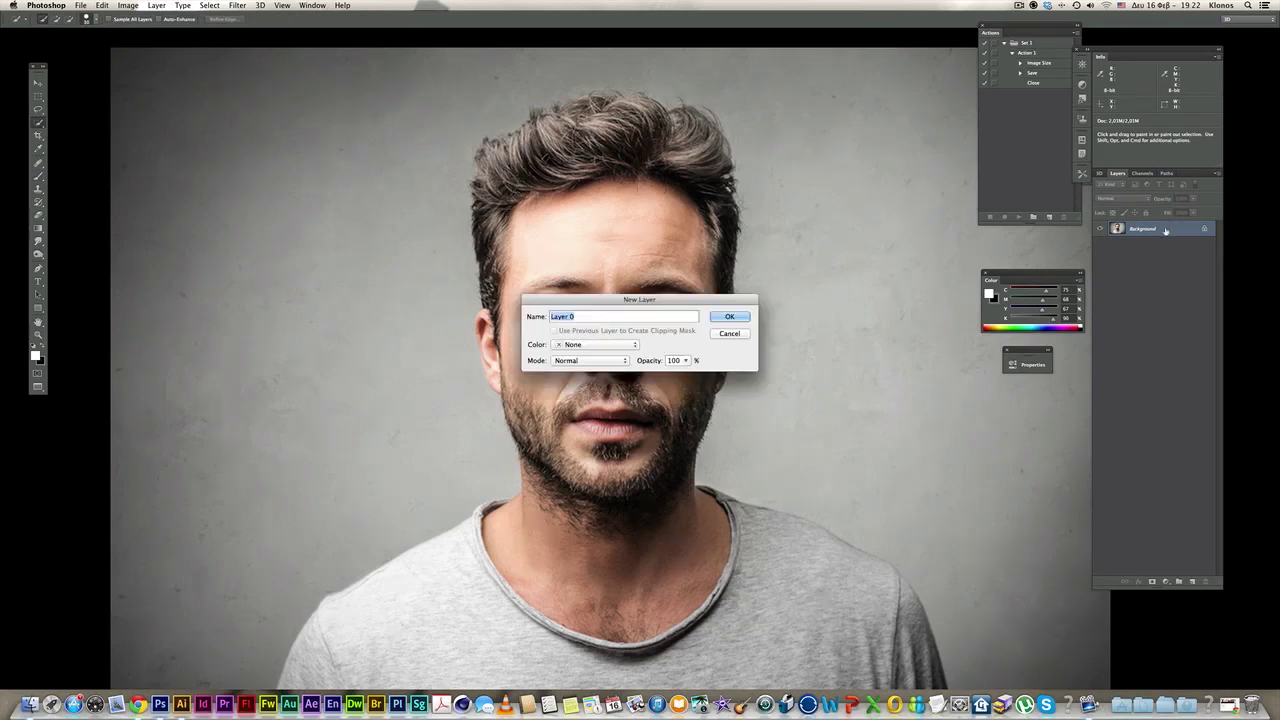
left_click(731, 314)
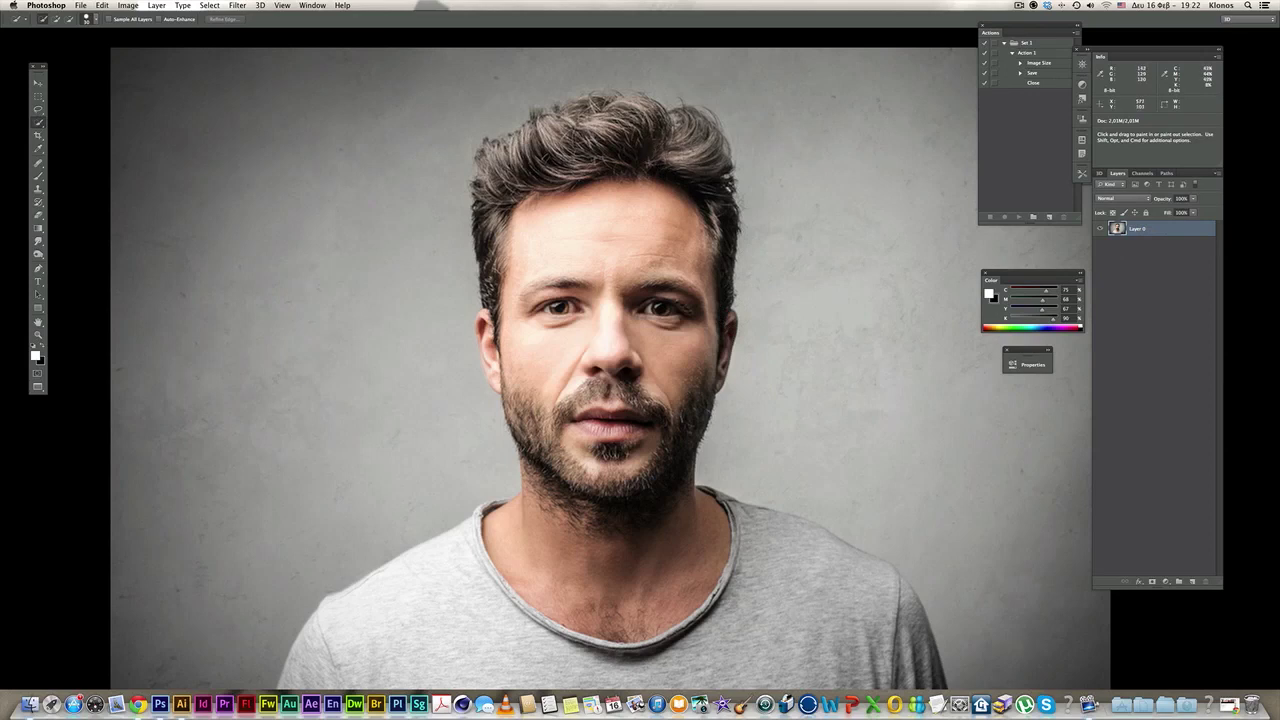
Select the man's hair, face, neck and shirt with Quick Selection and mask out the grey background.
mouse_move(680, 140)
left_mouse_down()
mouse_move(647, 158)
mouse_move(615, 108)
mouse_move(583, 130)
mouse_move(627, 95)
mouse_move(585, 125)
mouse_move(540, 125)
mouse_move(540, 150)
mouse_move(585, 175)
mouse_move(513, 150)
mouse_move(487, 160)
mouse_move(495, 195)
left_mouse_up()
mouse_move(497, 150)
left_mouse_down()
mouse_move(484, 262)
mouse_move(500, 366)
mouse_move(565, 395)
mouse_move(546, 346)
mouse_move(510, 338)
left_mouse_up()
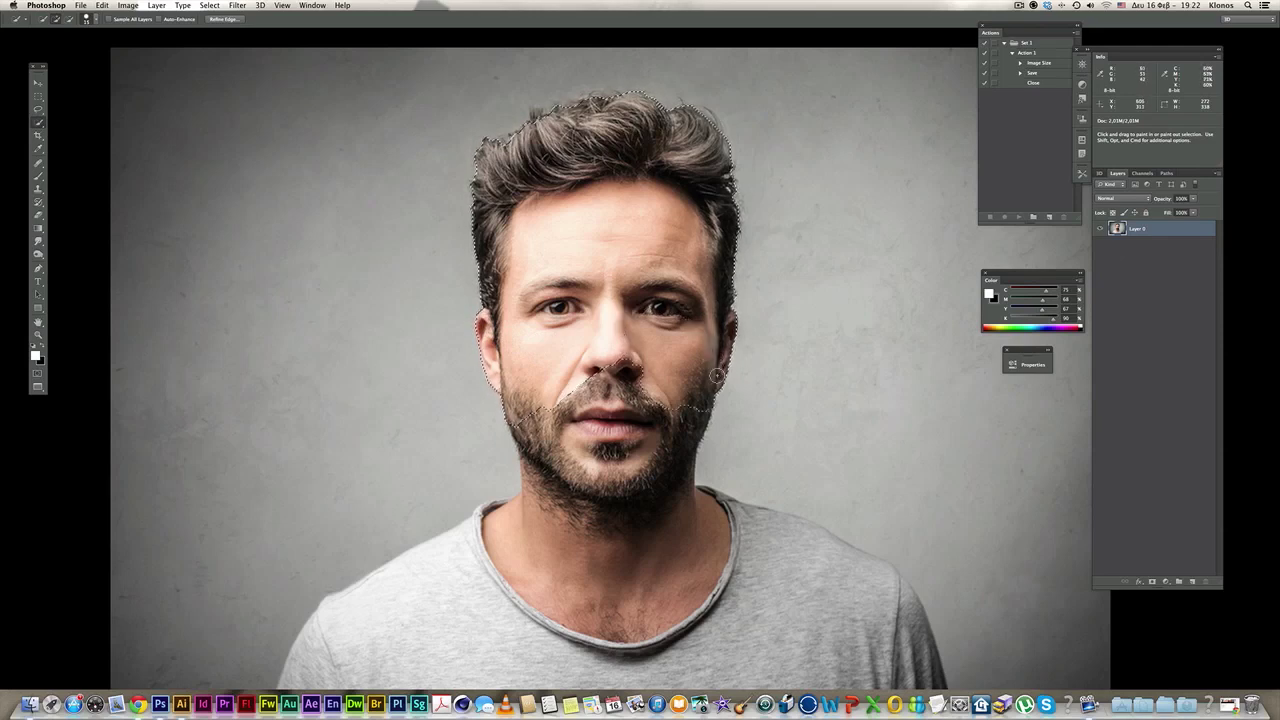
mouse_move(694, 400)
left_mouse_down()
mouse_move(680, 470)
mouse_move(700, 495)
mouse_move(560, 620)
mouse_move(505, 560)
left_mouse_up()
mouse_move(744, 513)
left_mouse_down()
mouse_move(795, 556)
mouse_move(756, 268)
mouse_move(842, 302)
mouse_move(888, 445)
mouse_move(870, 340)
mouse_move(840, 282)
mouse_move(810, 340)
mouse_move(701, 414)
mouse_move(547, 416)
mouse_move(480, 402)
mouse_move(460, 370)
mouse_move(483, 330)
left_mouse_up()
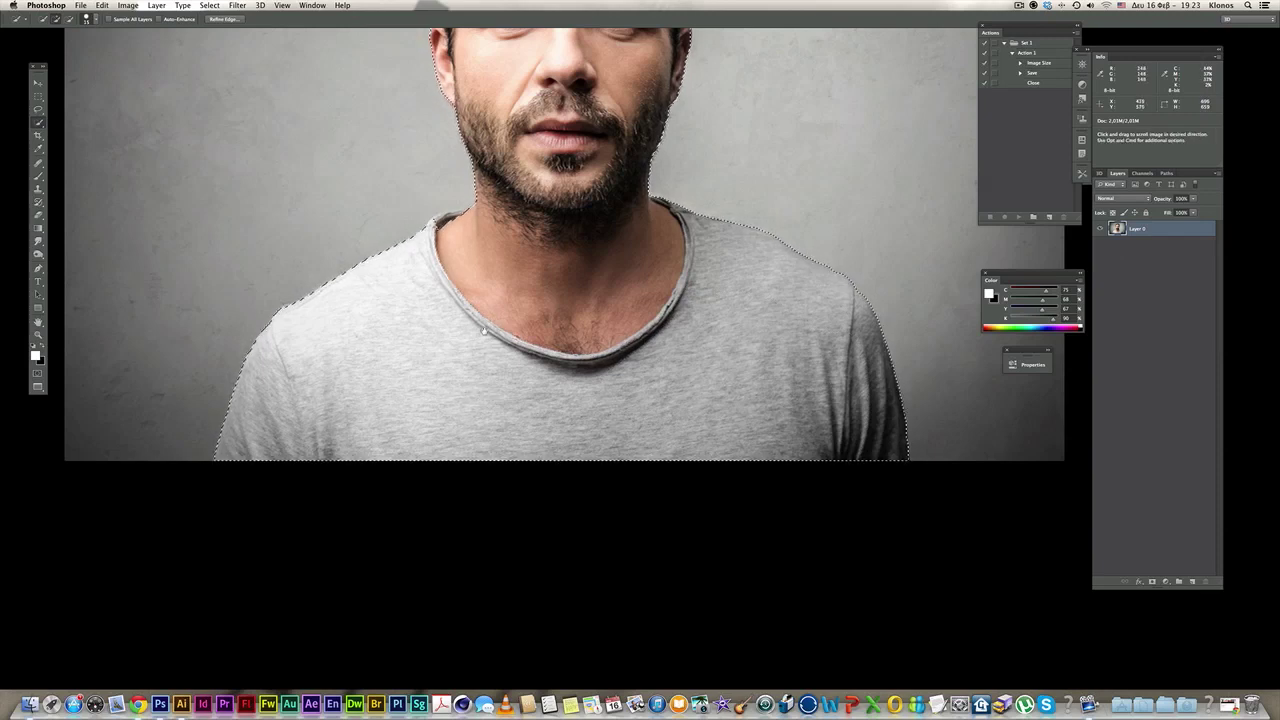
scroll(483, 330, "up", 5)
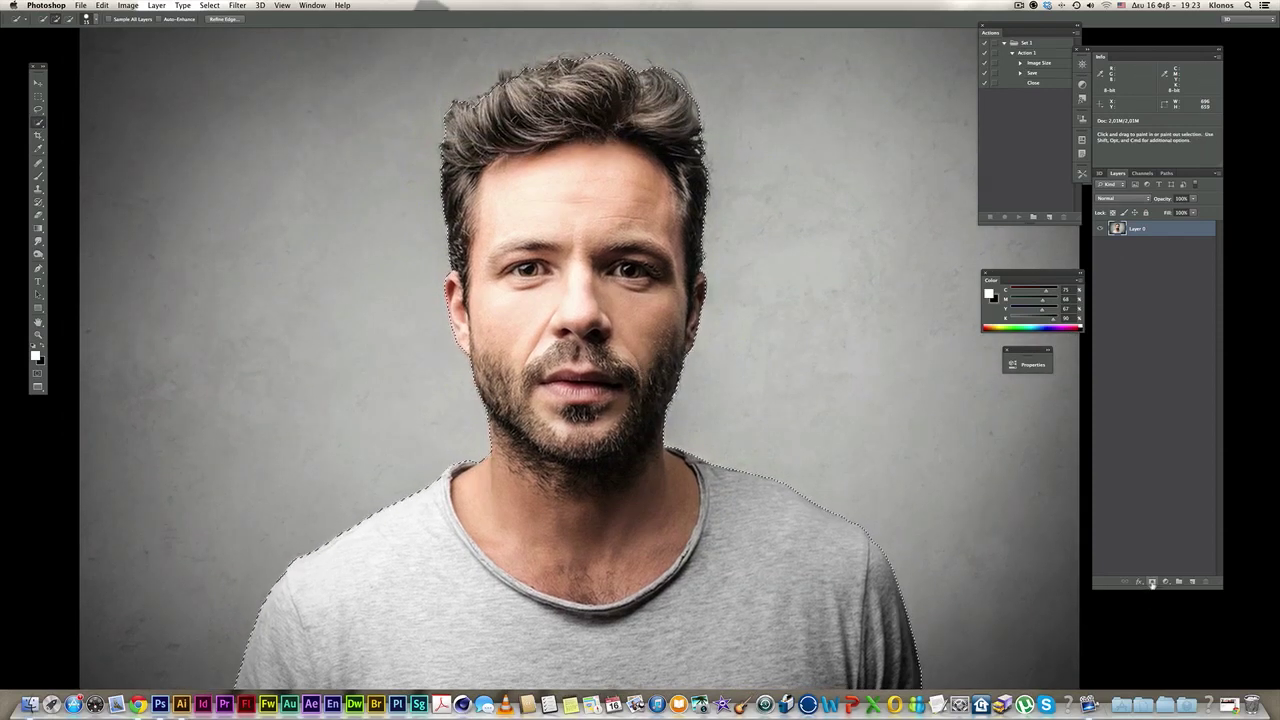
left_click(1152, 581)
left_click(749, 357, "alt")
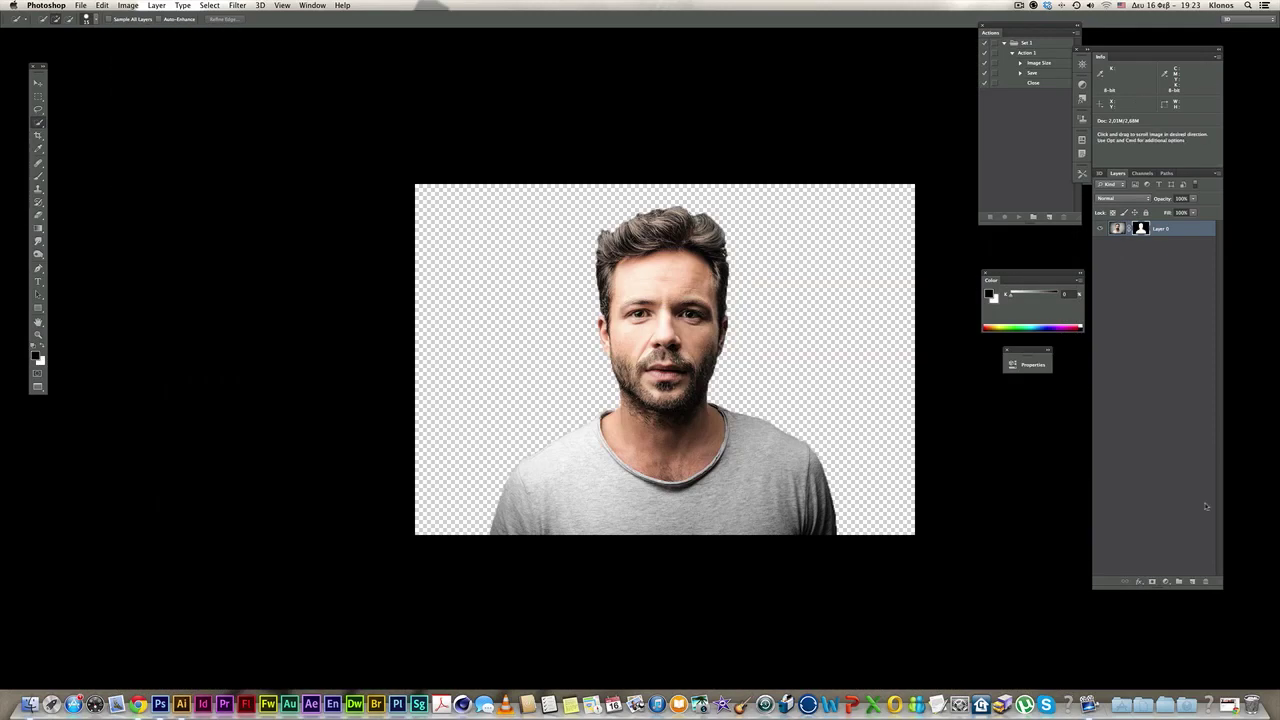
Add a new layer beneath the masked portrait and fill it with white.
left_click(1191, 581)
left_click_drag(1156, 239, 1154, 258)
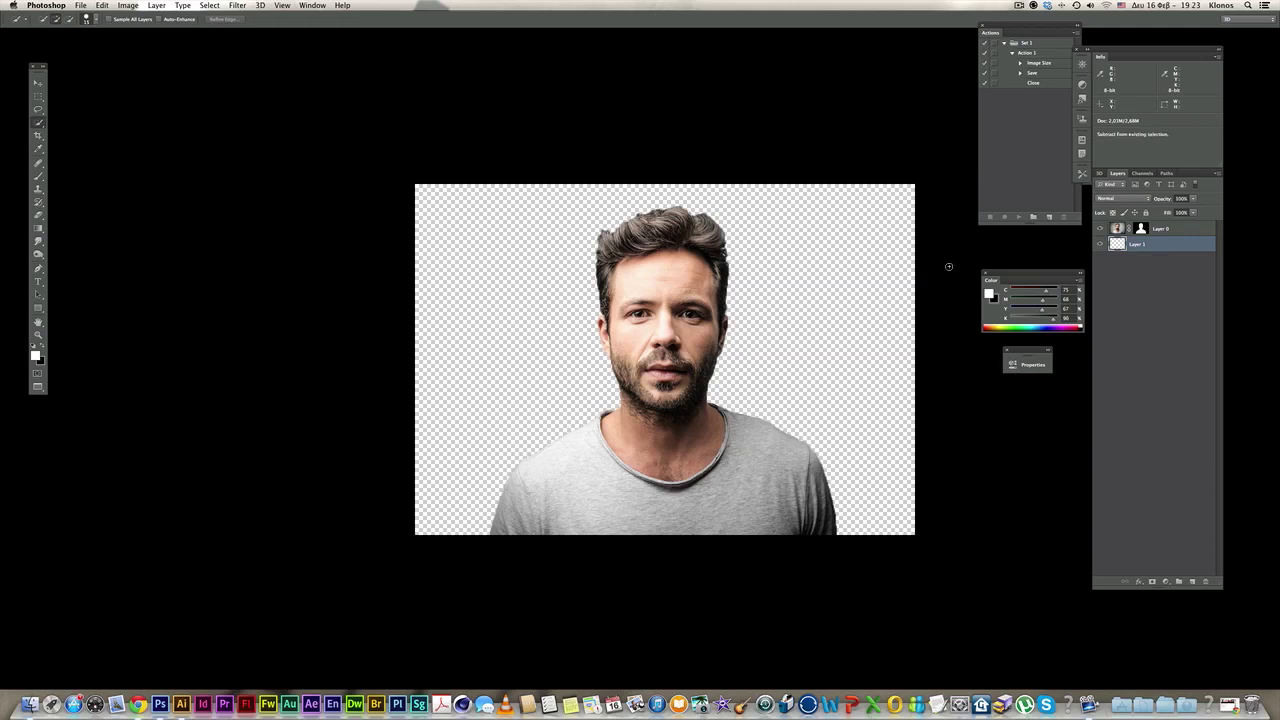
key("alt+BackSpace")
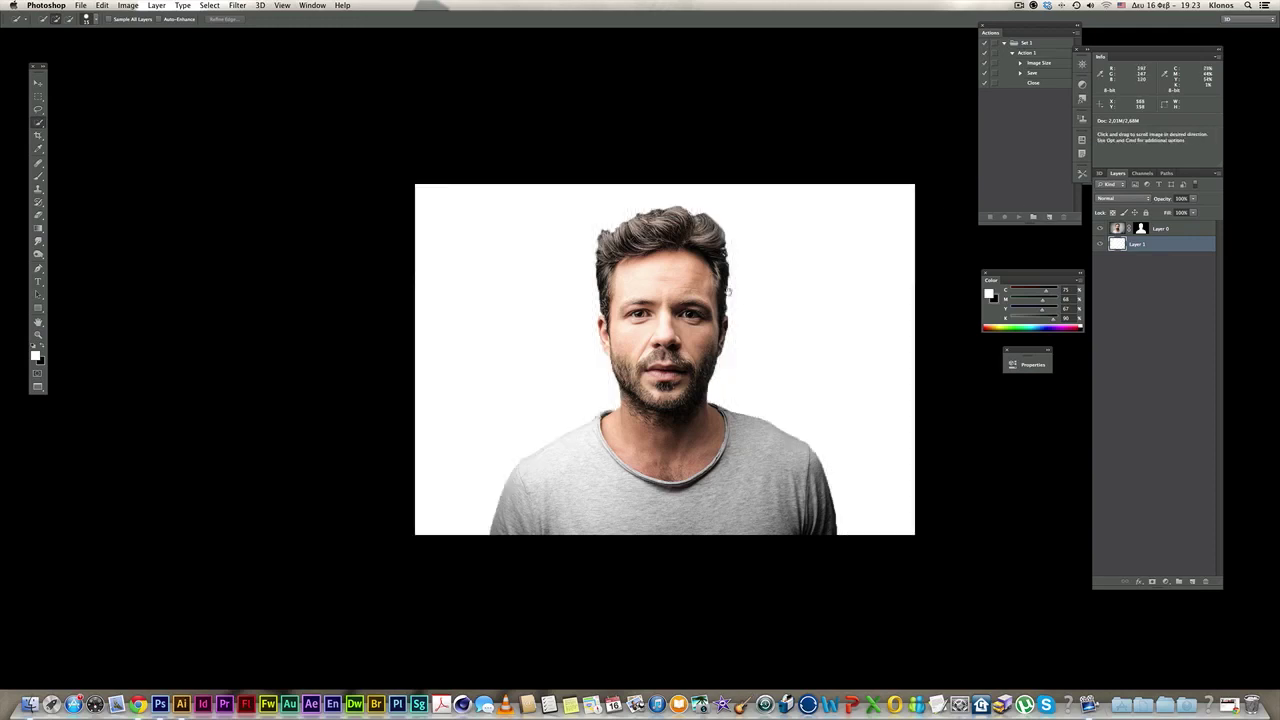
left_click(739, 299, "super")
left_click_drag(753, 311, 750, 264)
scroll(750, 263, "down", 2)
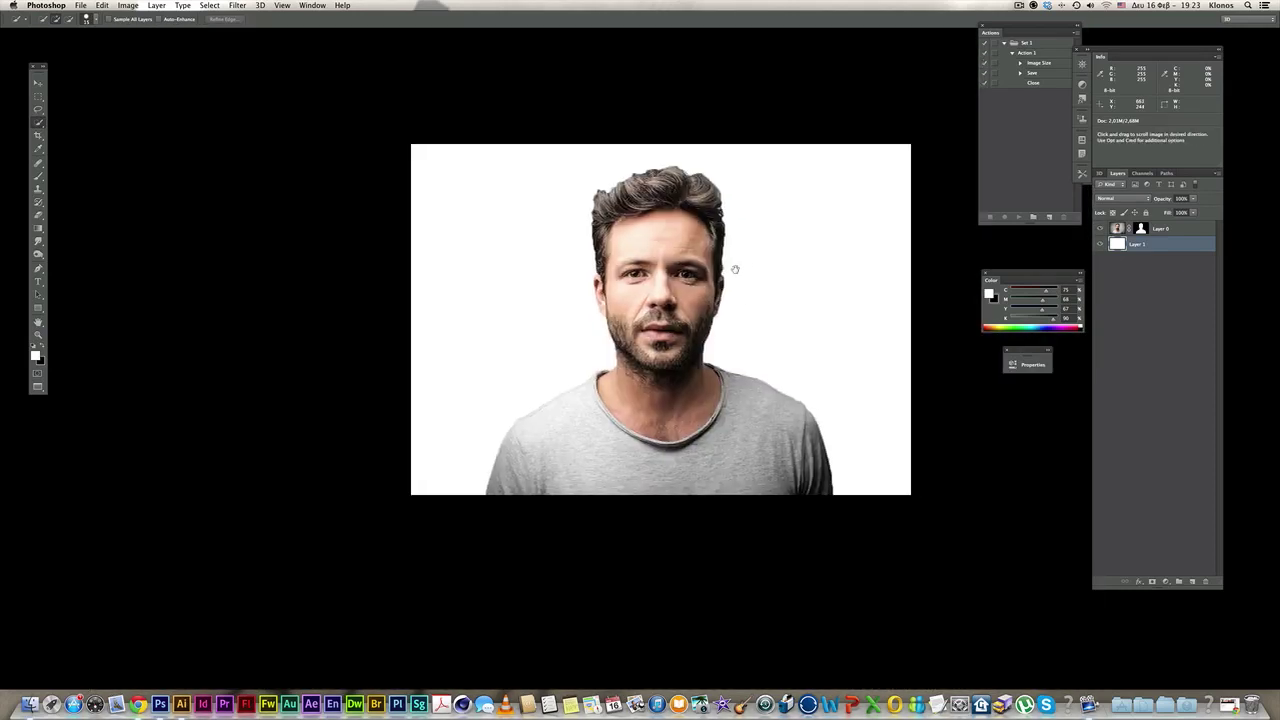
Fully desaturate the portrait on Layer 0 with Hue/Saturation to make it black and white.
left_click(1118, 230)
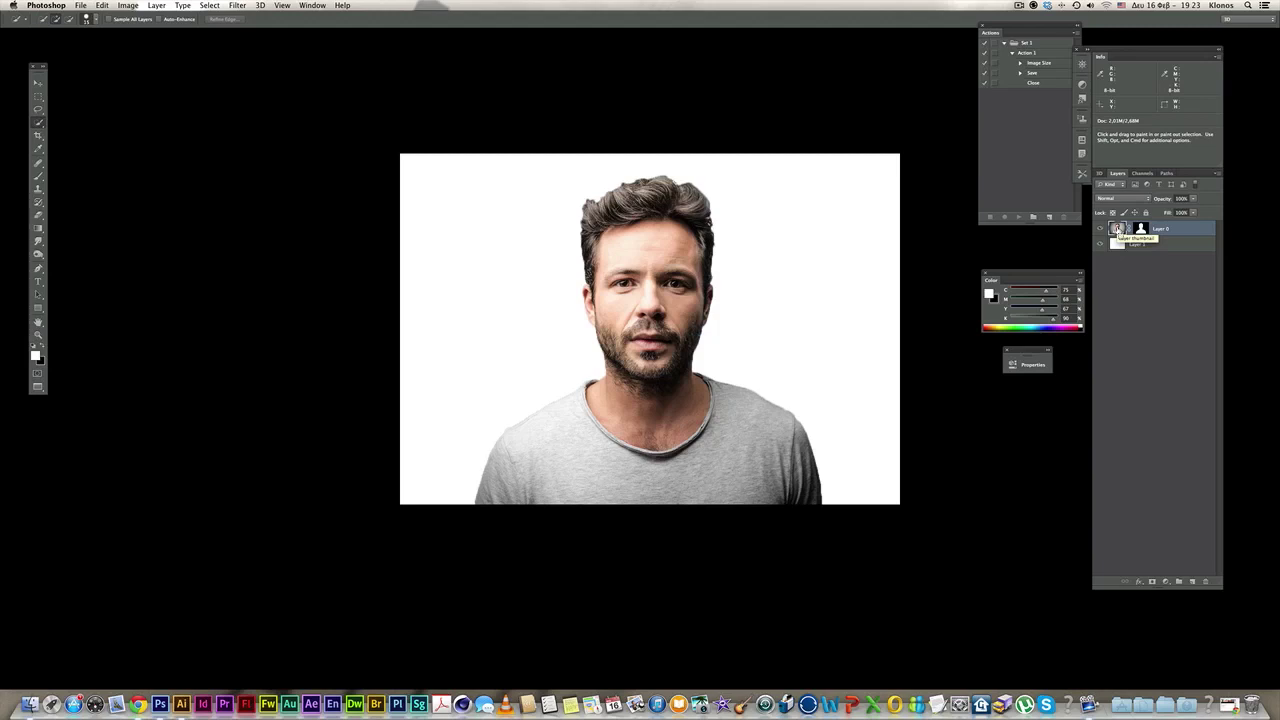
key("super+u")
left_click_drag(782, 567, 735, 565)
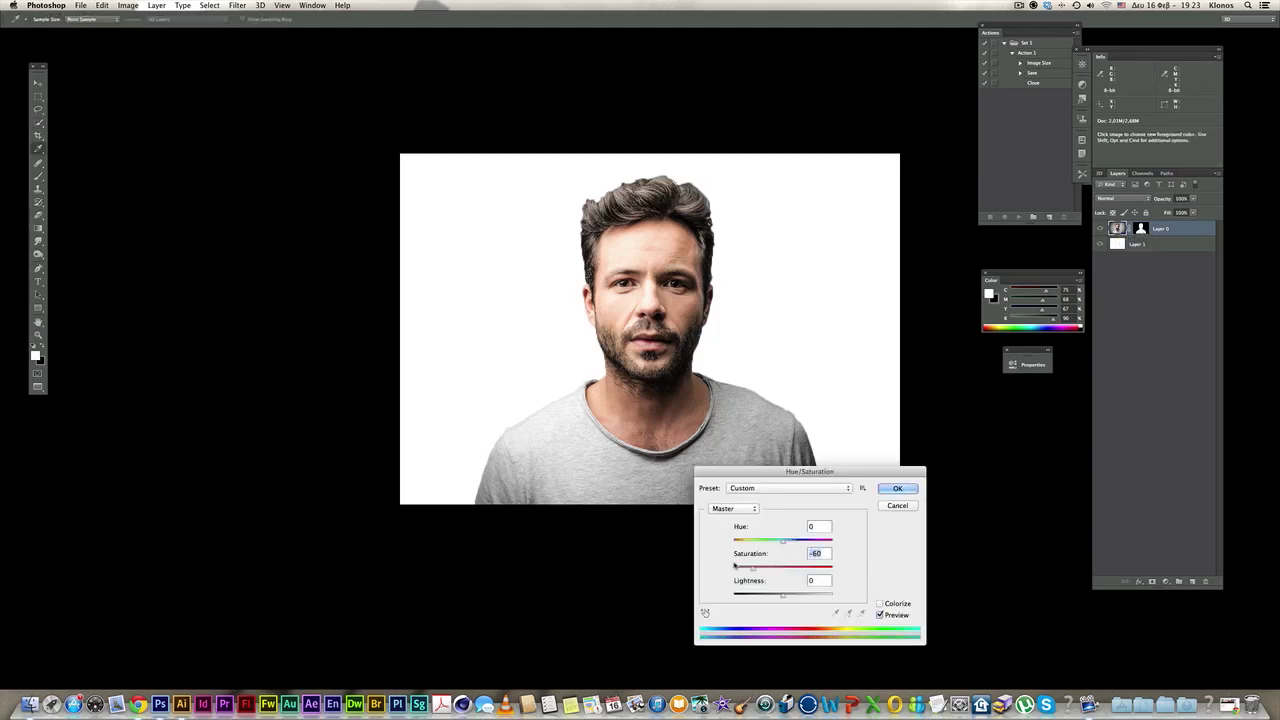
left_click(897, 488)
key("w")
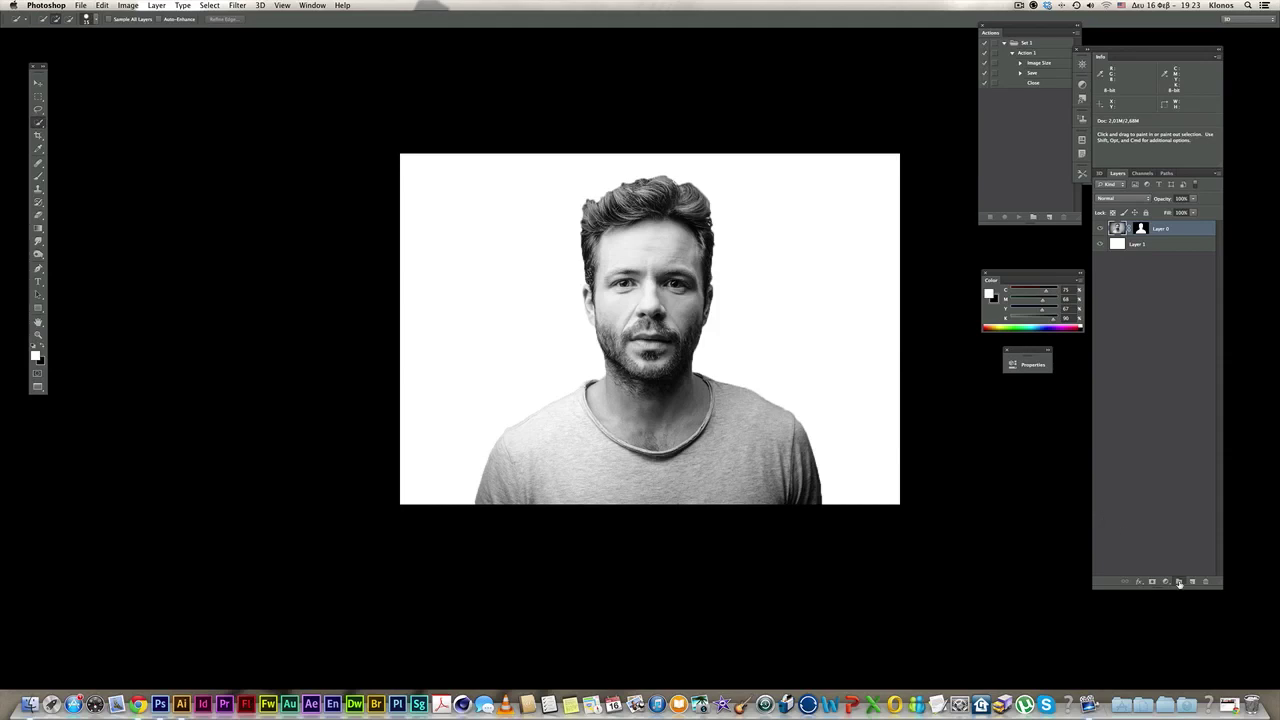
Put Layer 0 into a new group and mask the group with the man's silhouette loaded from the layer mask.
left_click(1179, 583)
left_click(1118, 240)
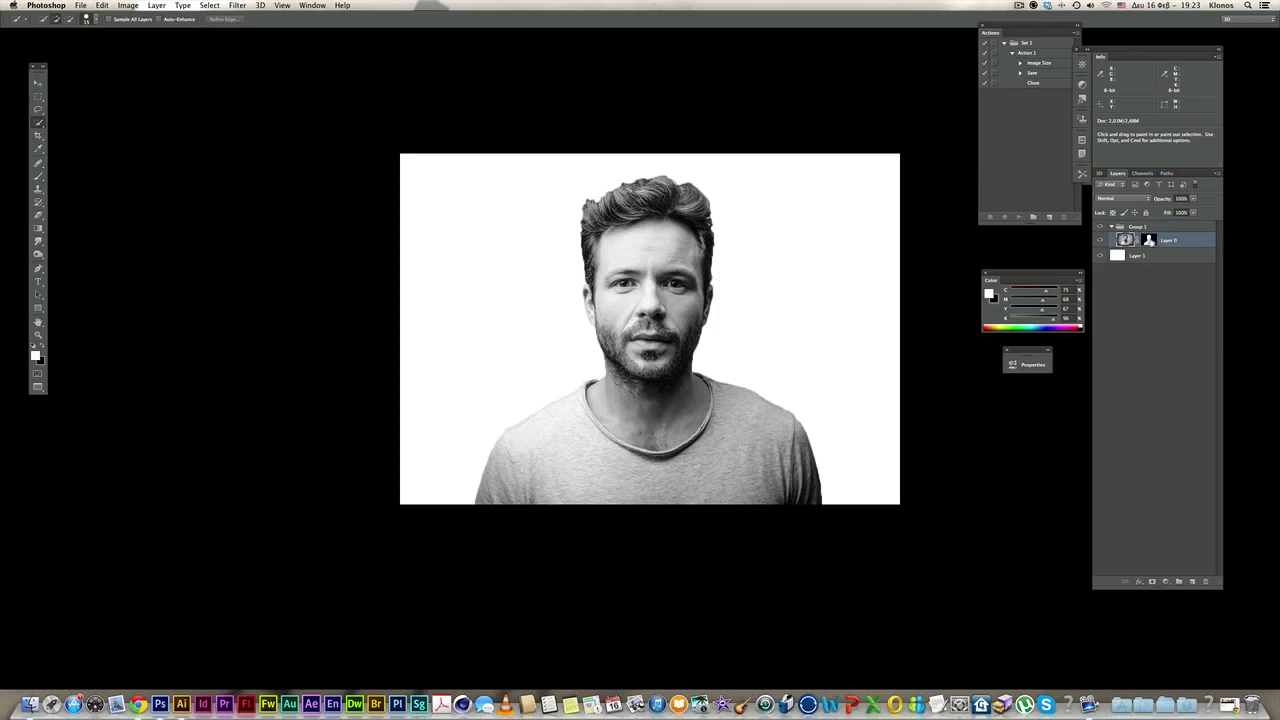
left_click(1149, 243, "super")
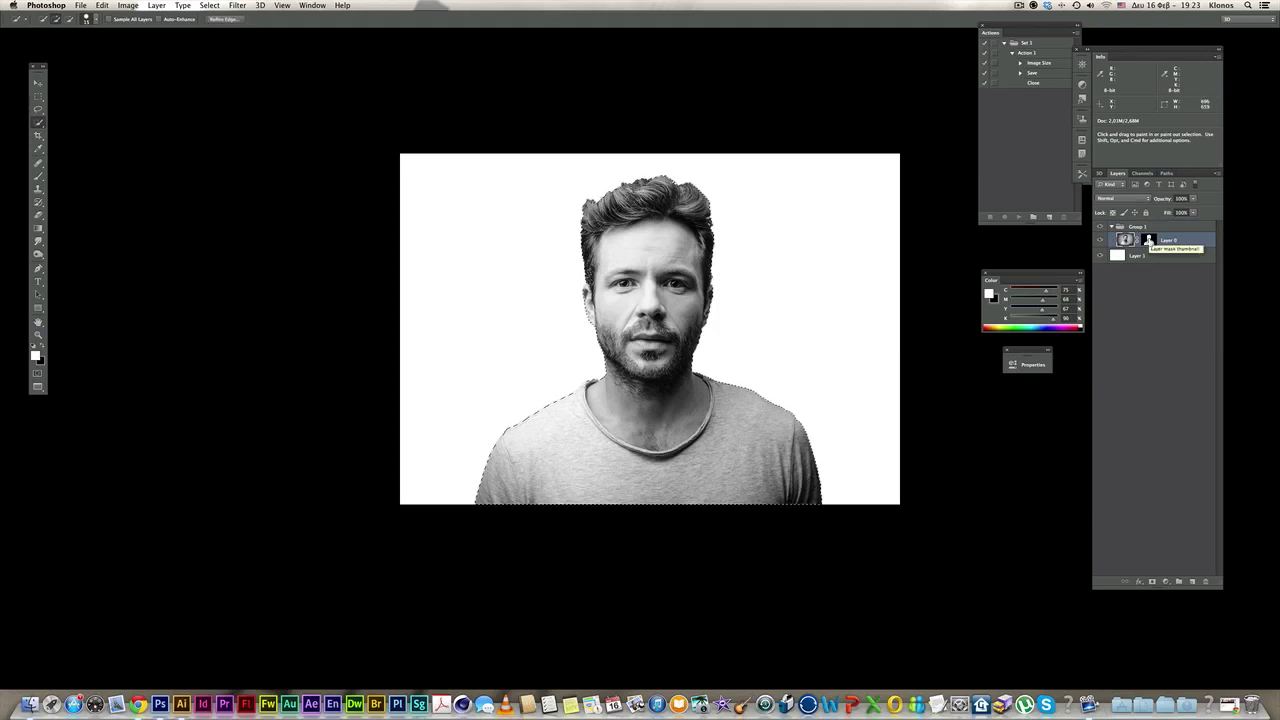
left_click(1138, 227)
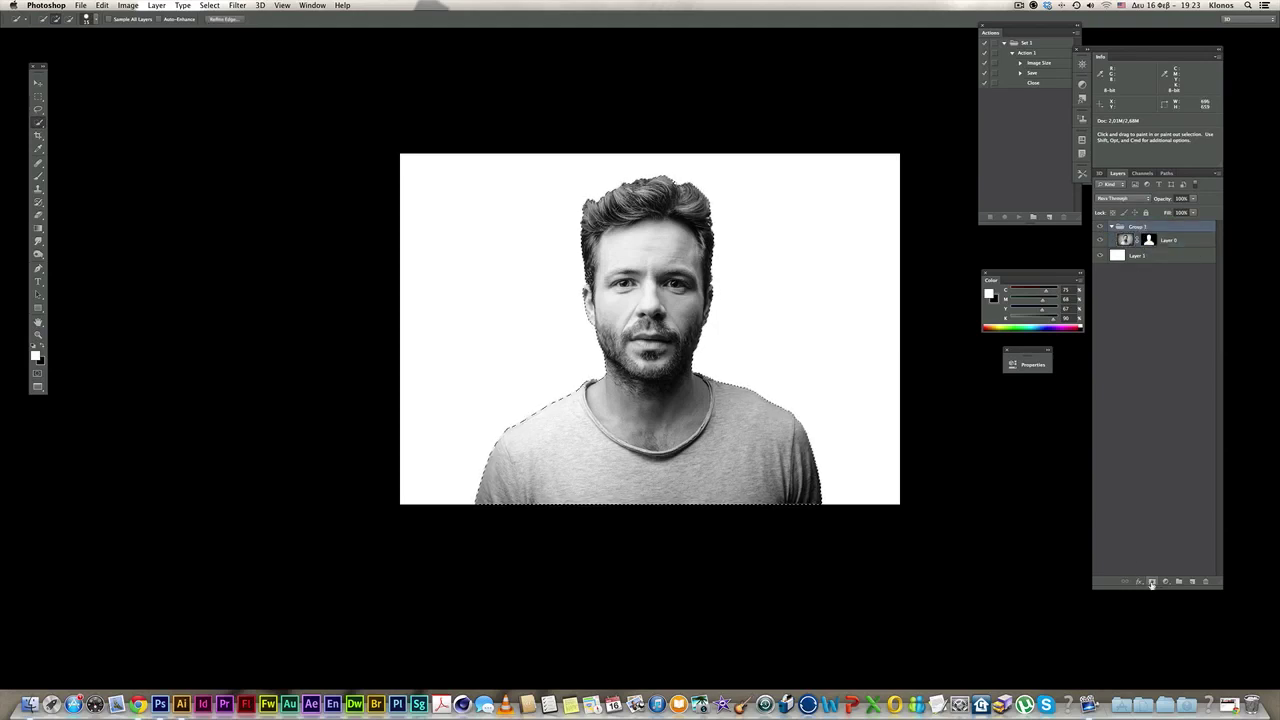
left_click(1152, 581)
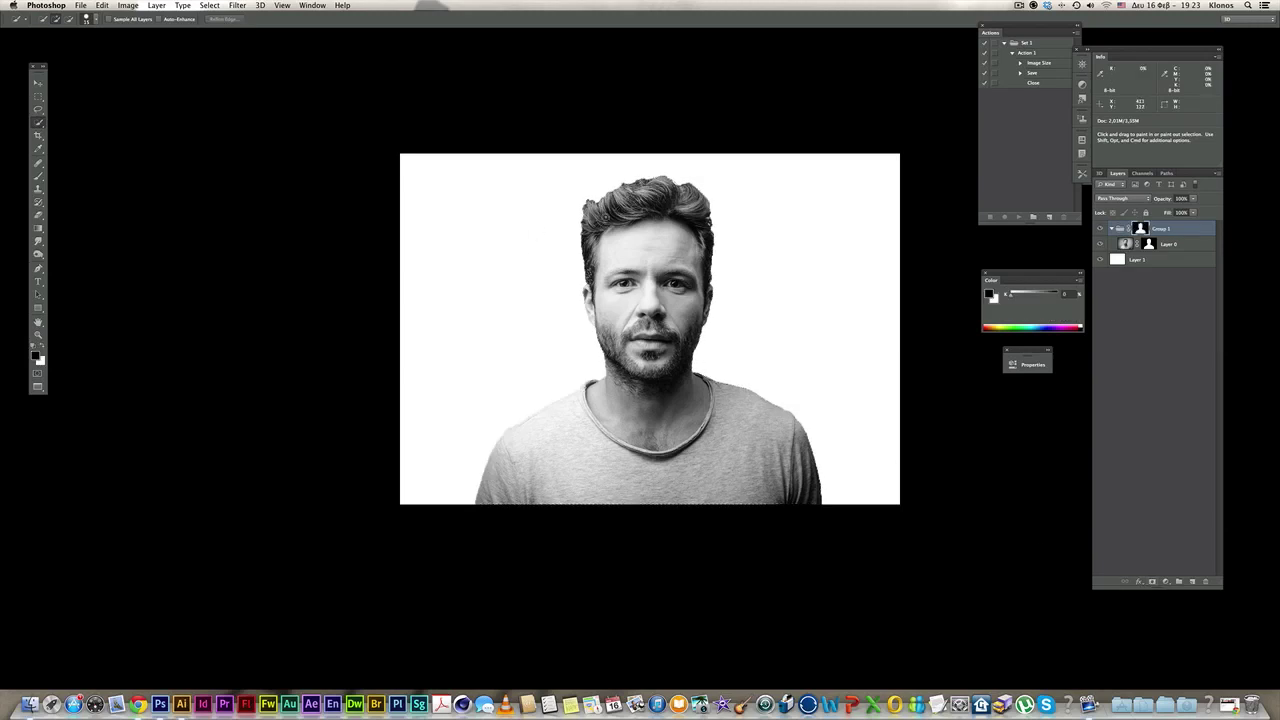
Copy the factory.JPG image into the man.jpg document as a new layer inside Group 1.
key("f")
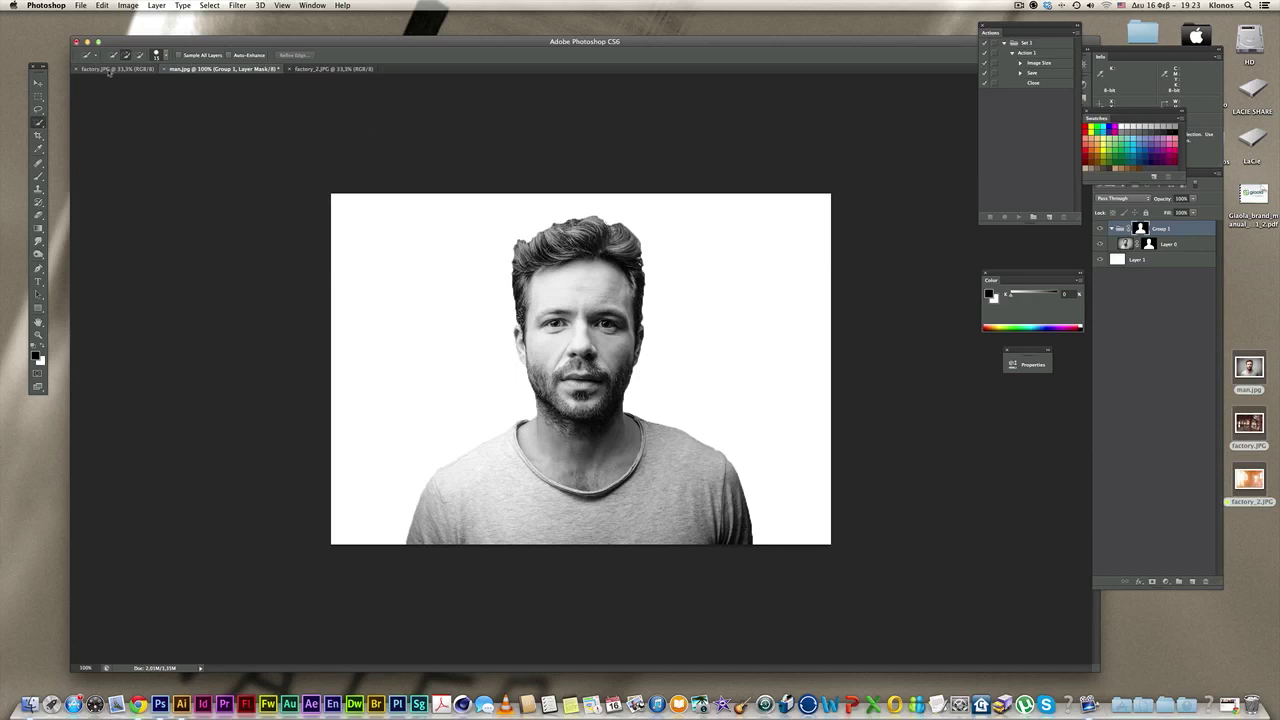
left_click(117, 68)
left_click_drag(126, 72, 575, 165)
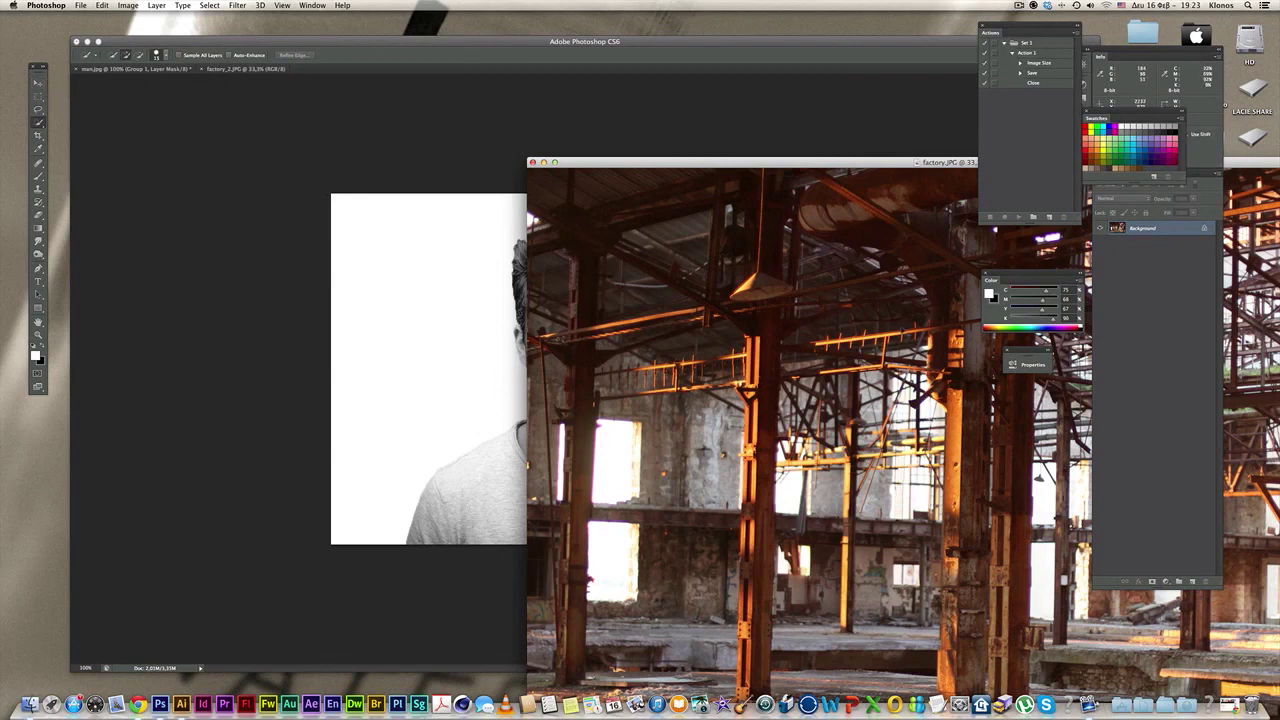
left_click_drag(881, 319, 477, 314)
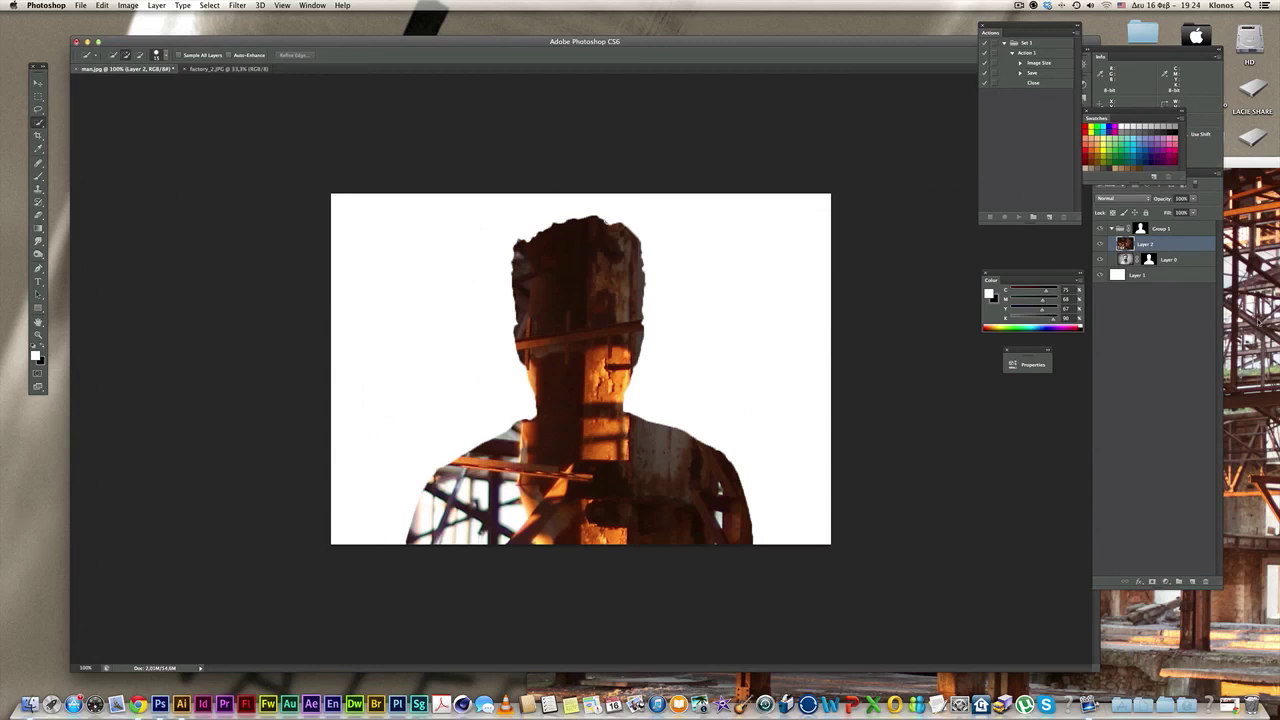
Place the portrait layer above the factory layer and set its blend mode to Lighten.
left_click_drag(1165, 259, 1166, 244)
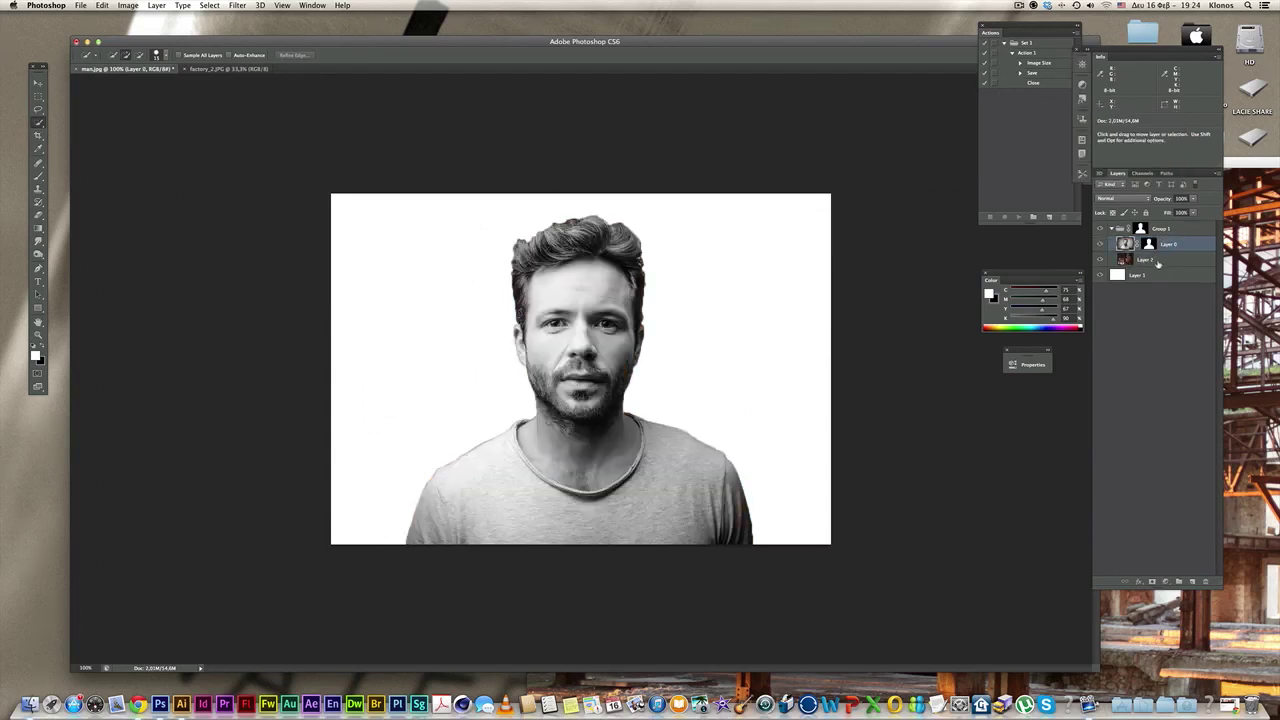
left_click(1120, 198)
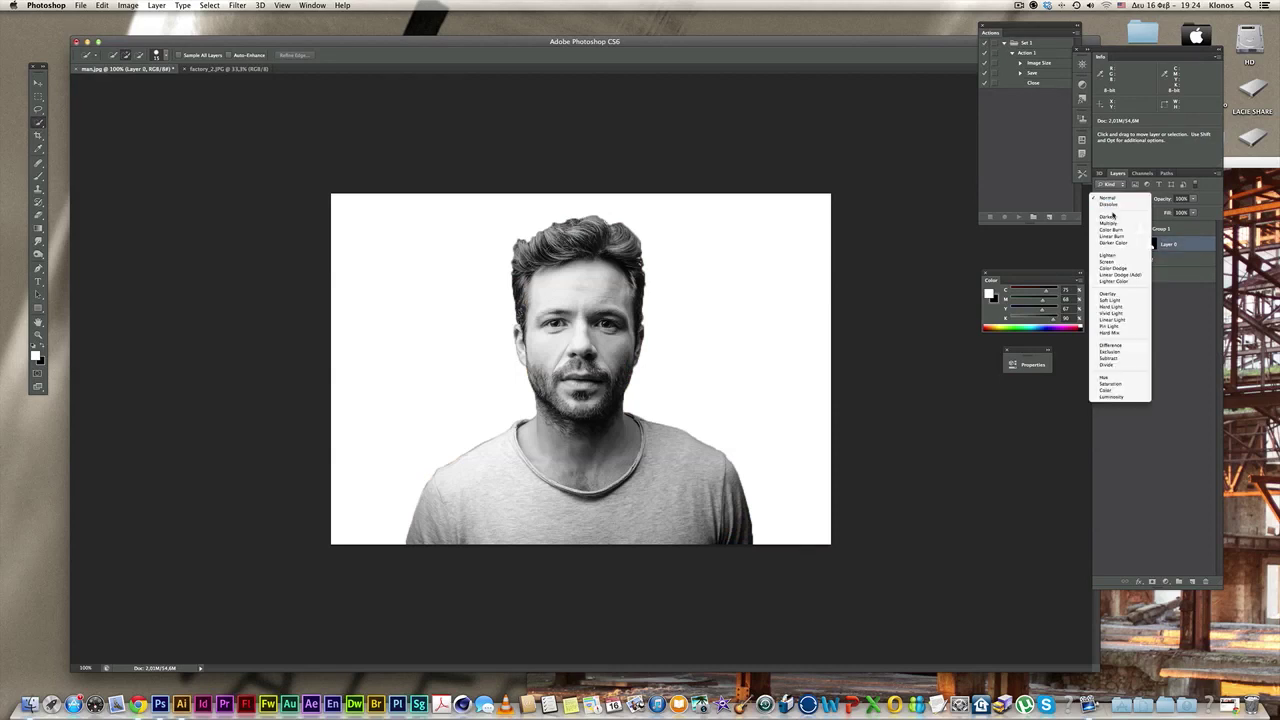
left_click(1110, 255)
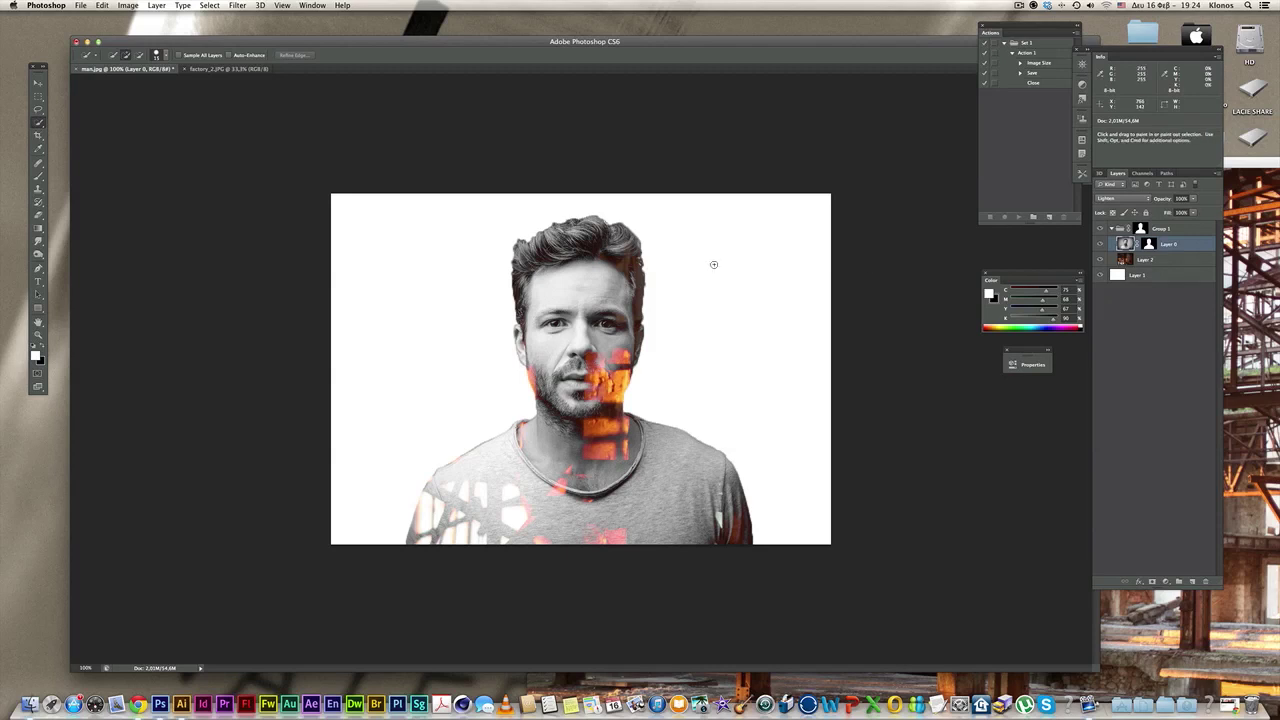
Free-transform the factory layer, scaling it proportionally to about 38% and placing it over the portrait.
left_click(1178, 262)
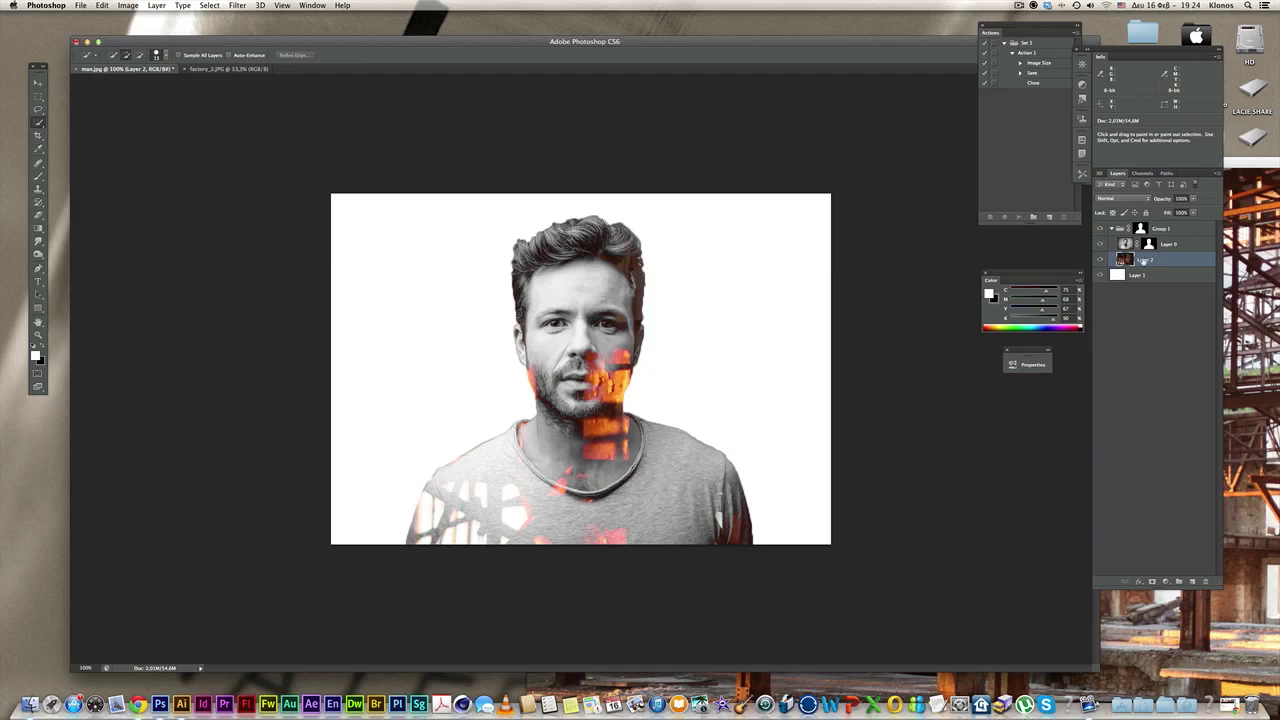
key("super+t")
key("super+minus")
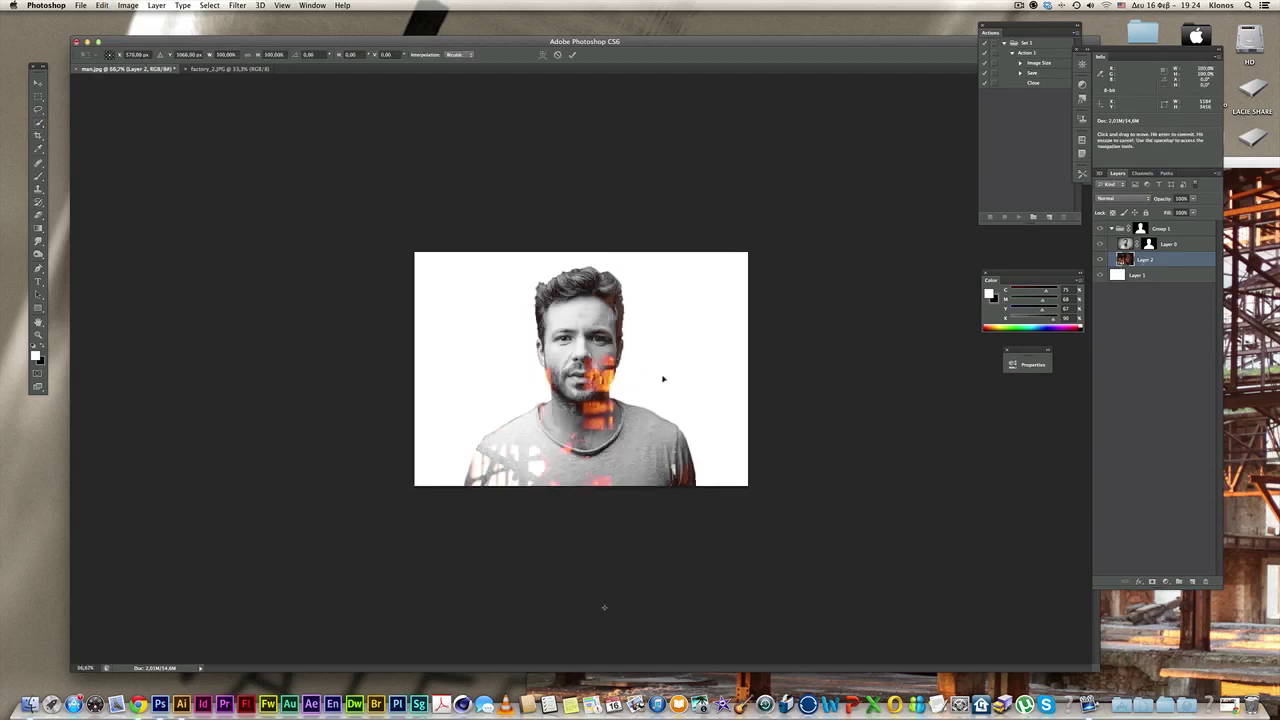
left_click_drag(649, 391, 585, 293)
key("super+minus")
key("super+minus")
key("super+minus")
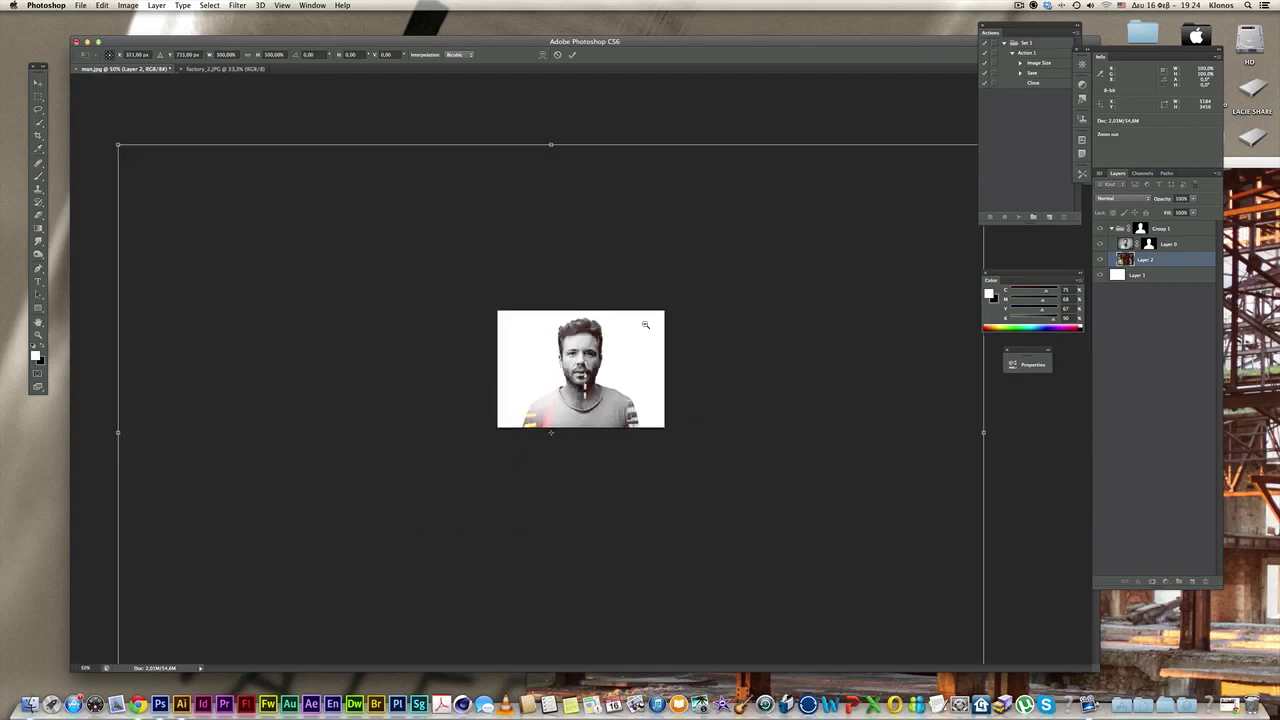
left_click_drag(881, 201, 479, 469)
left_click_drag(455, 511, 671, 328)
Shift the factory layer to the right so its beams and windows cross one side of the man's face.
left_click(623, 348, "super")
left_click(623, 348, "super")
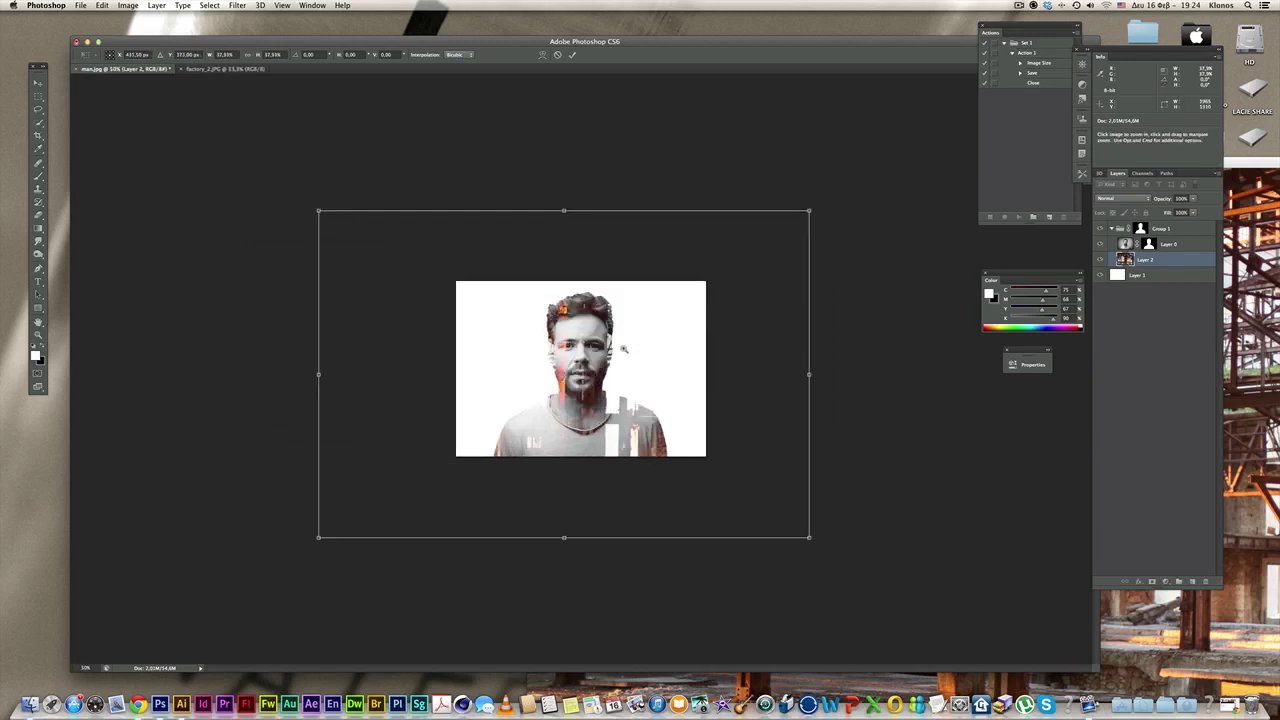
left_click(623, 348, "super")
left_click_drag(666, 374, 792, 380)
left_click(698, 395, "super")
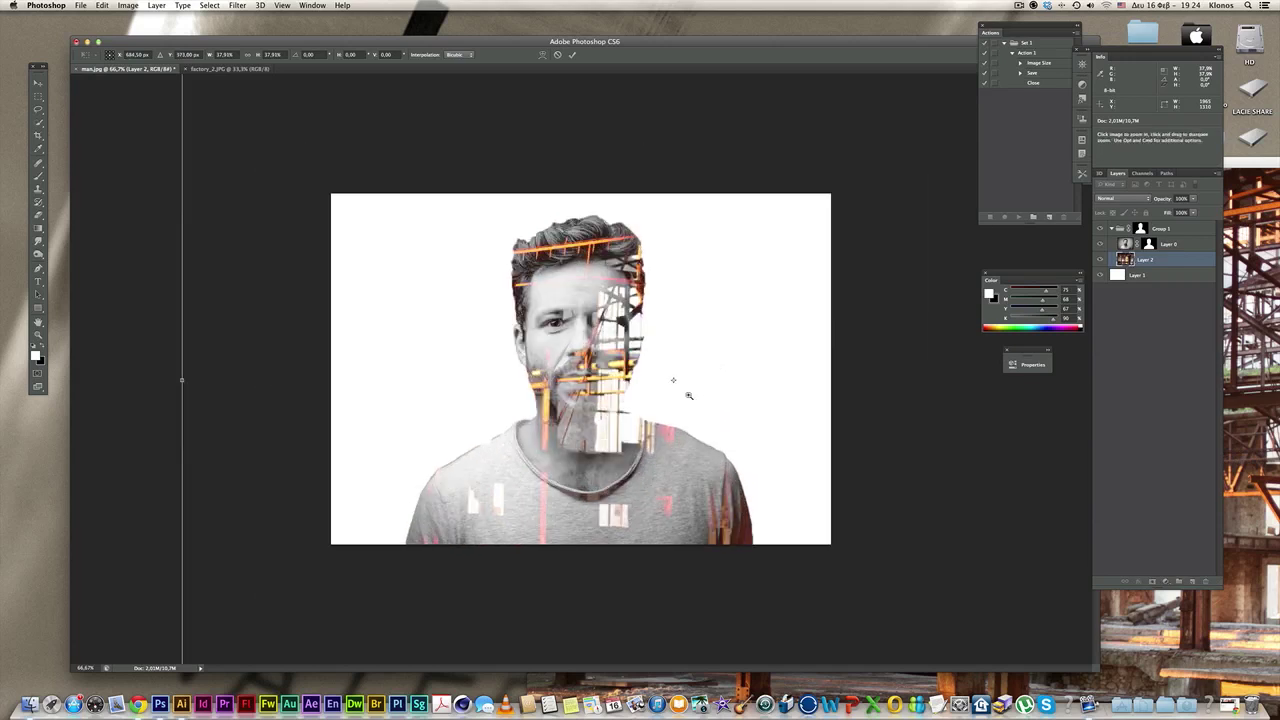
left_click(698, 395, "super")
left_click_drag(681, 403, 695, 402)
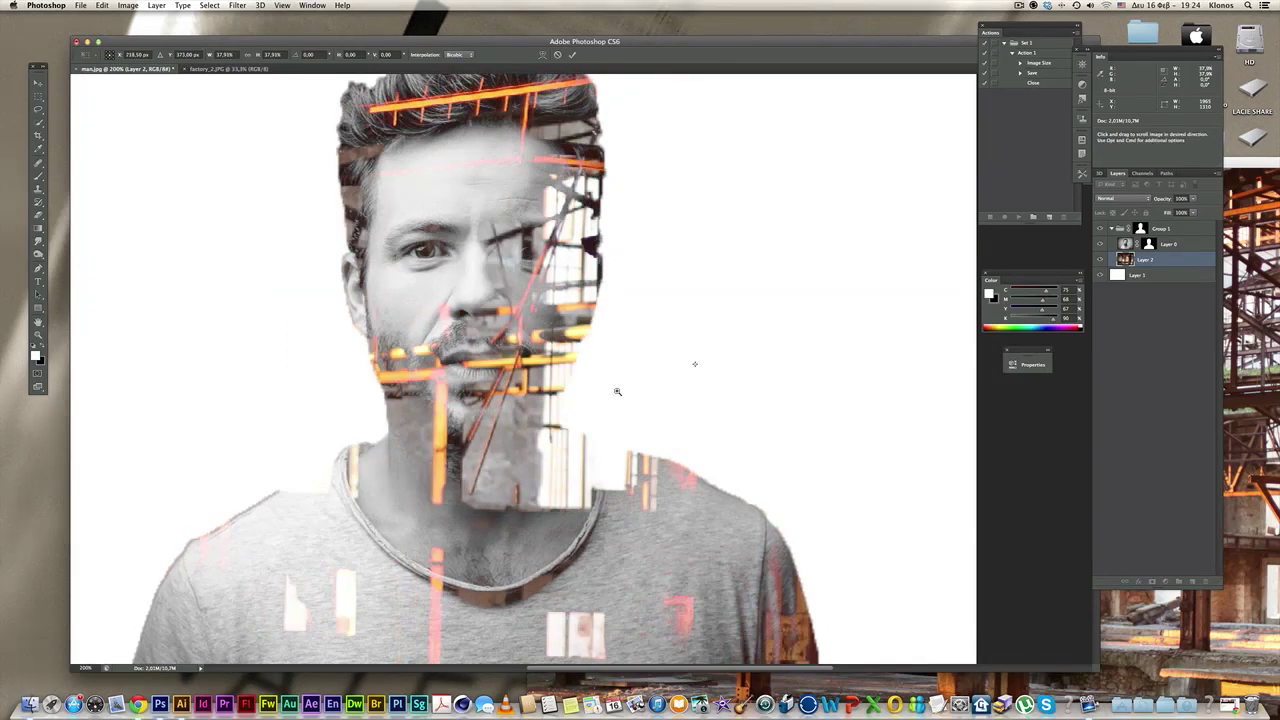
Scale the factory layer further down to about 27.7%, keeping its proportions.
left_click(616, 391, "alt")
left_click(616, 391, "alt")
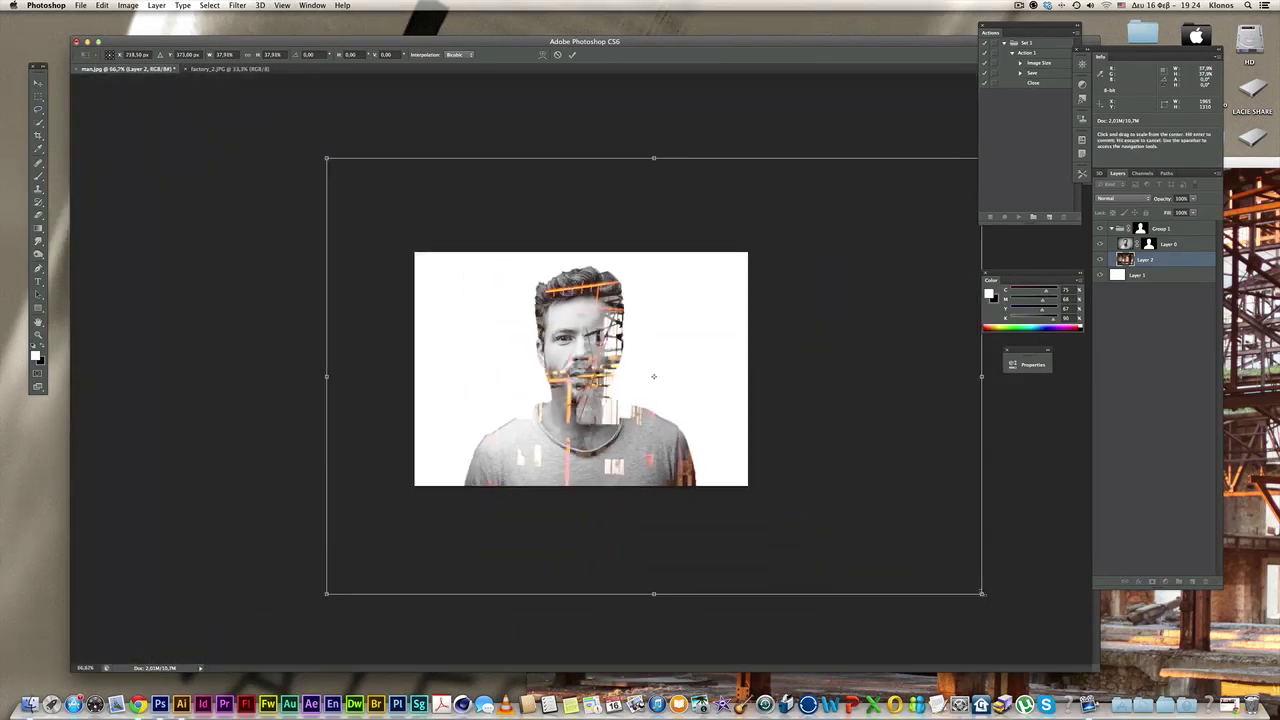
left_click_drag(984, 594, 886, 530)
left_click_drag(322, 158, 406, 211)
left_click(641, 300)
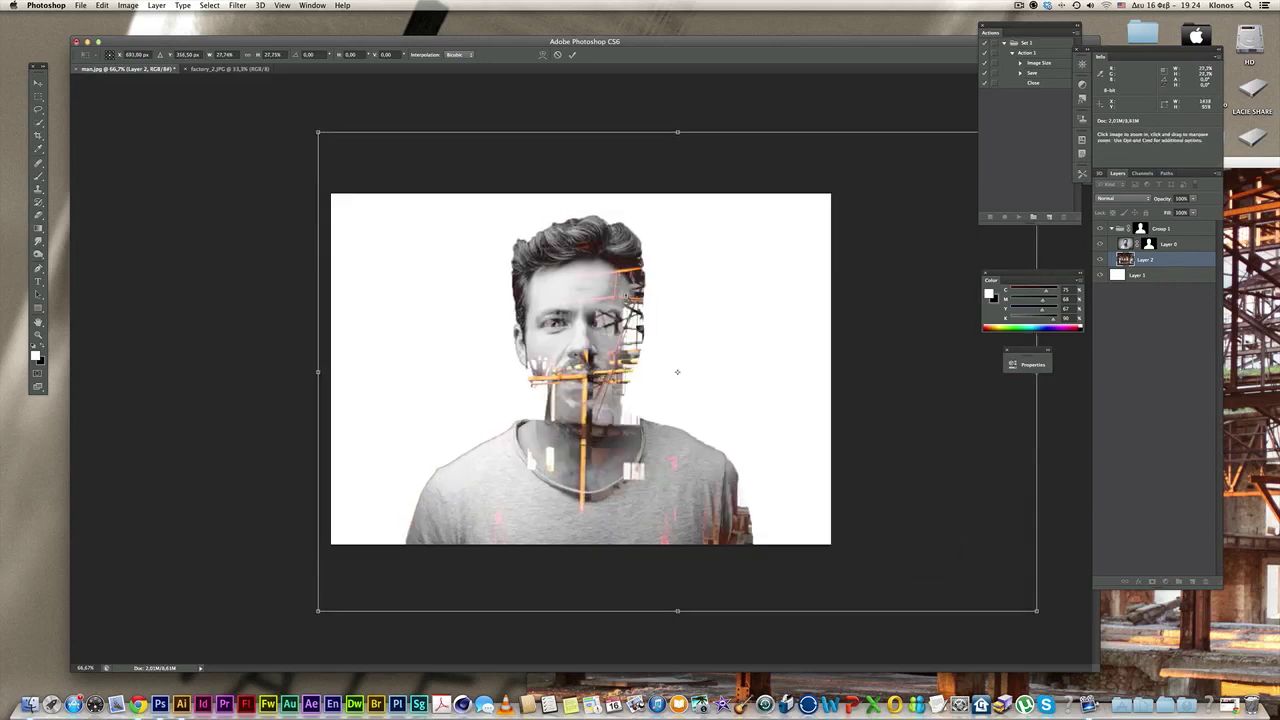
Reposition the factory layer so its beams and windows cross one side of the man's face and neck, and apply the transform.
left_click_drag(726, 363, 703, 354)
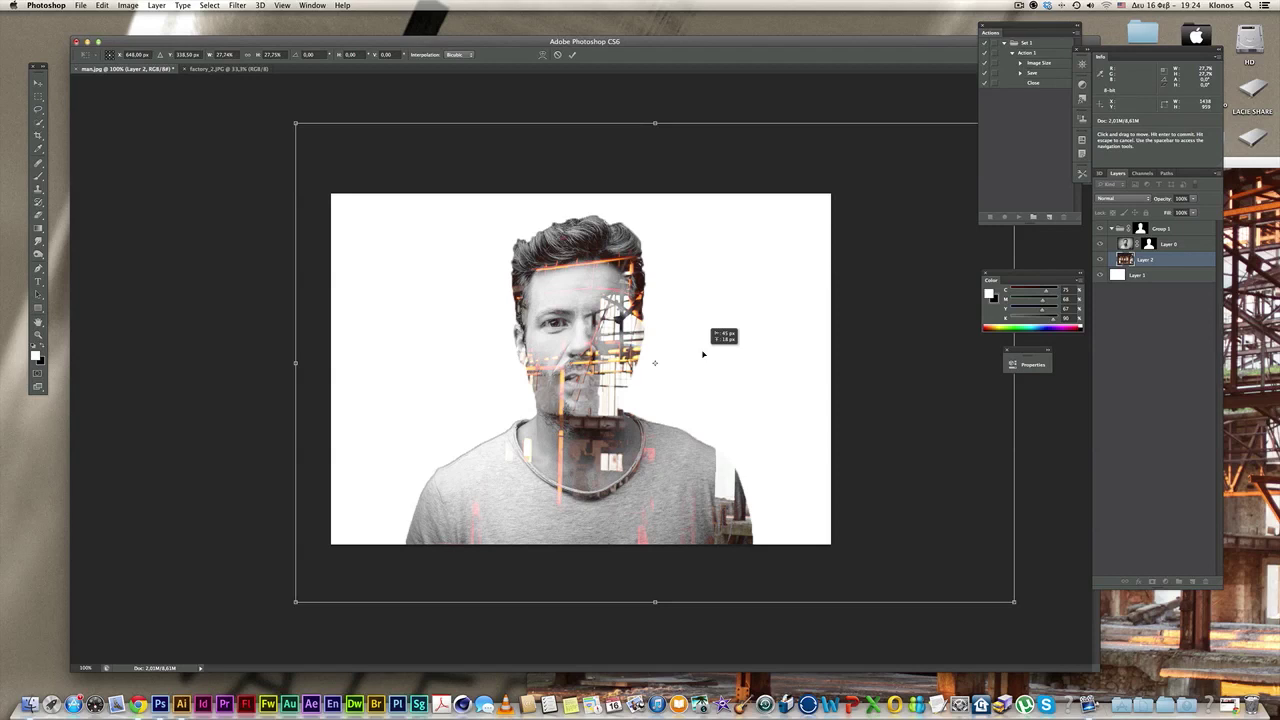
left_click_drag(703, 354, 698, 366)
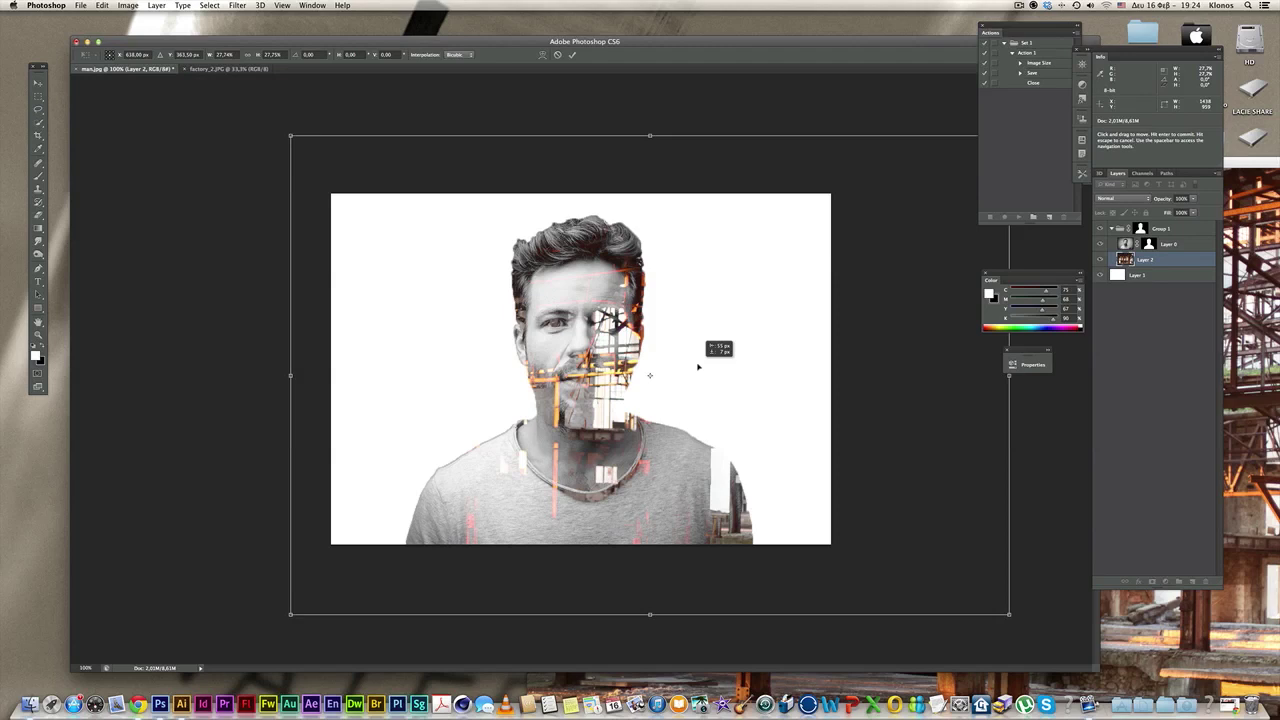
left_click_drag(838, 366, 687, 363)
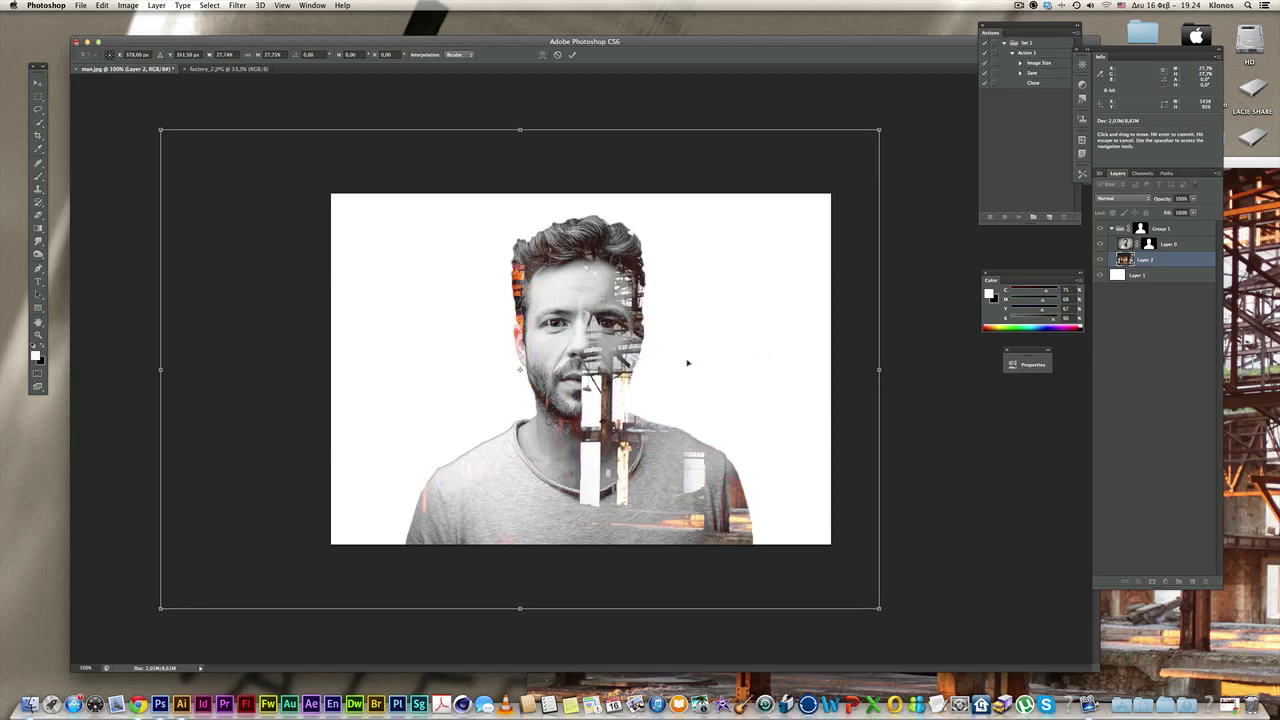
key("Return")
key("w")
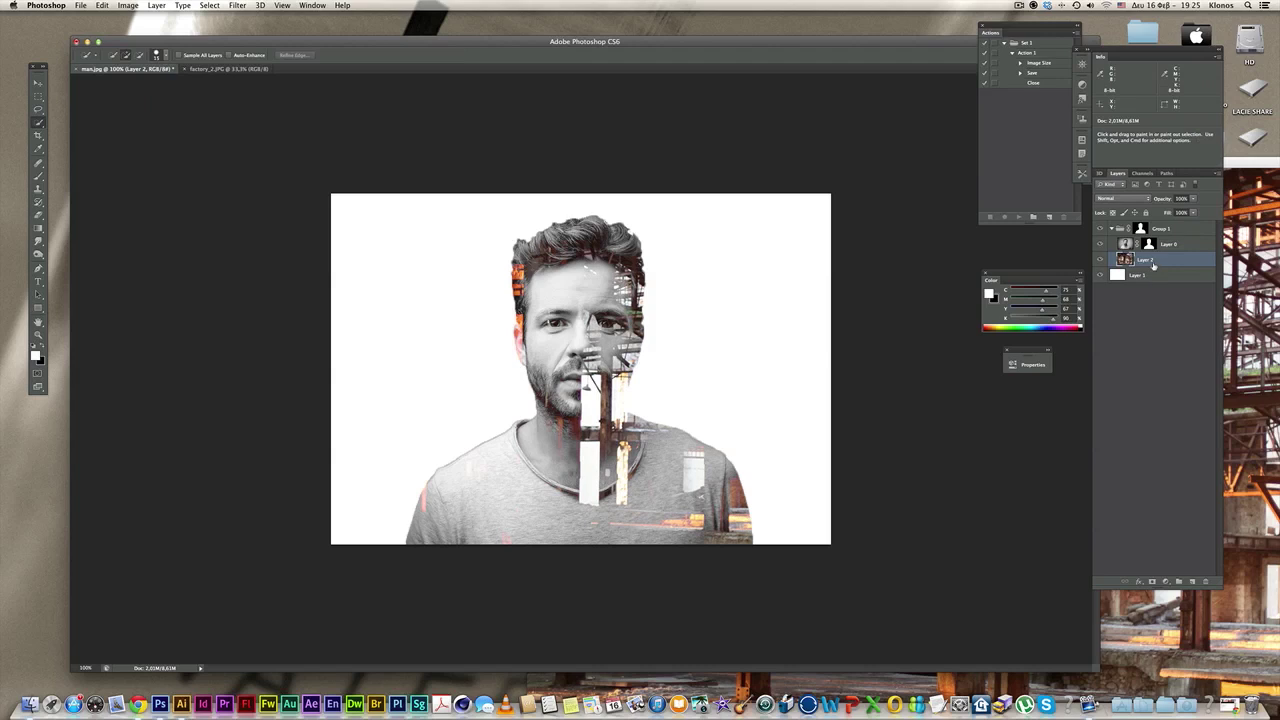
Desaturate the factory layer inside the group with Hue/Saturation, setting Saturation to about -61.
key("super+u")
left_click_drag(780, 571, 753, 570)
left_click(897, 489)
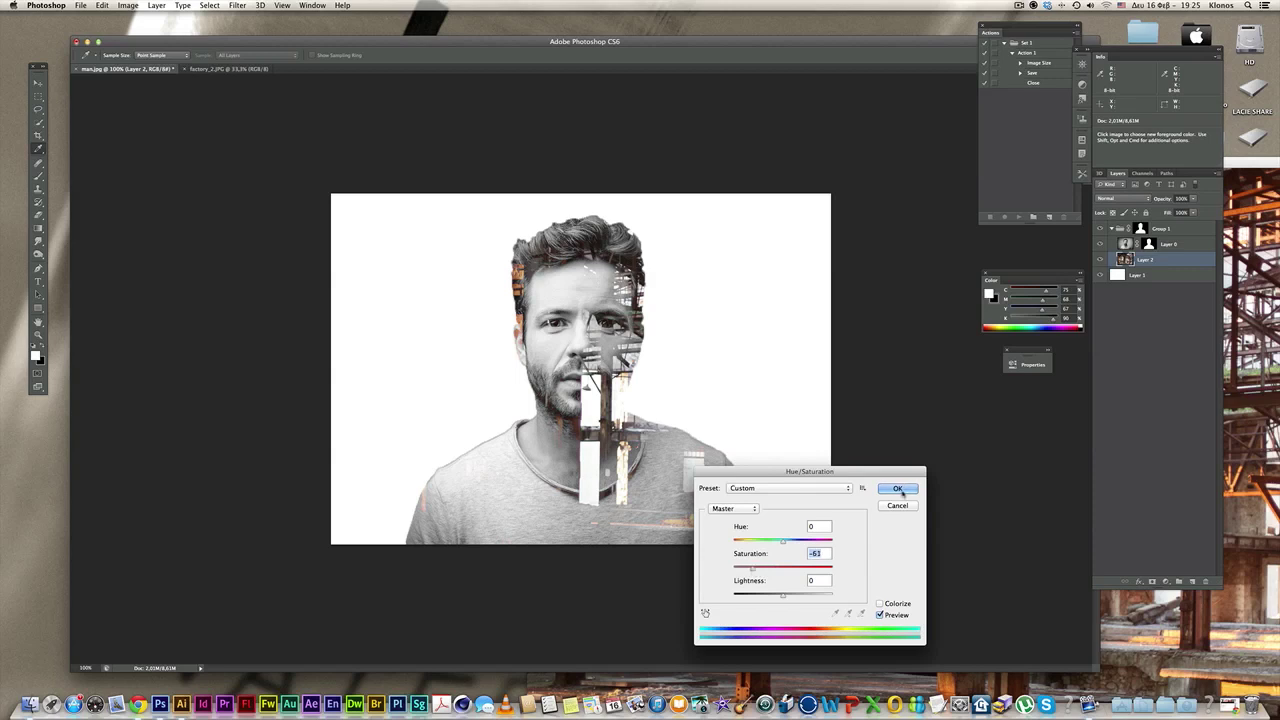
left_click(898, 489)
key("w")
Bring the orange-toned factory interior photo into the portrait document as a new layer.
left_click_drag(220, 69, 698, 206)
key("v")
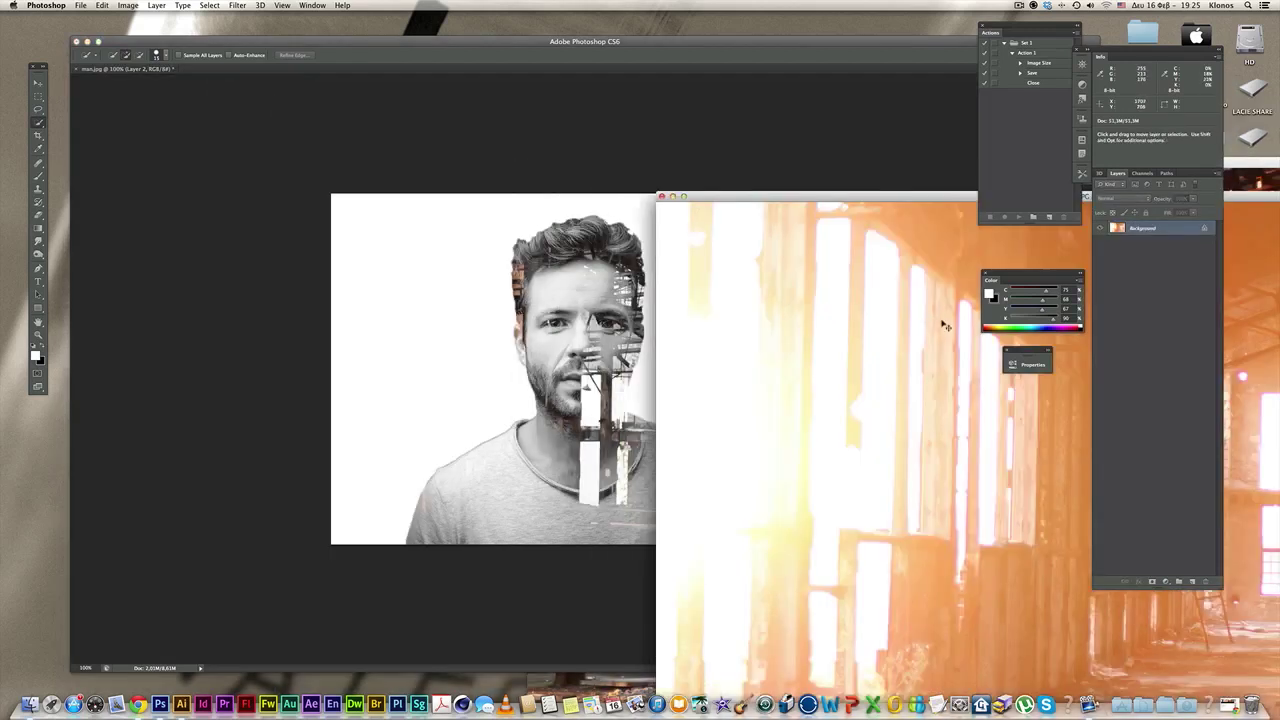
left_click_drag(944, 326, 512, 307)
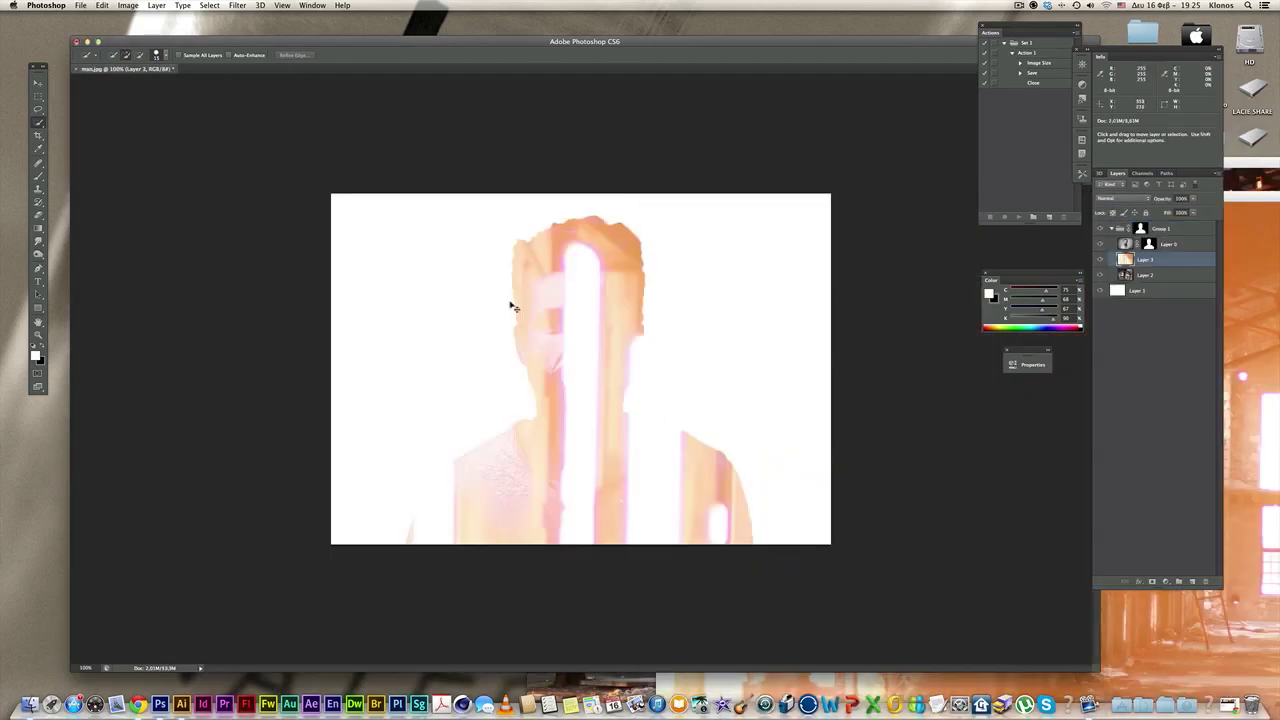
Move the orange factory layer out of the masked group to sit between the group and the white layer, and collapse the group.
left_click_drag(1175, 259, 1170, 281)
left_click(1111, 230)
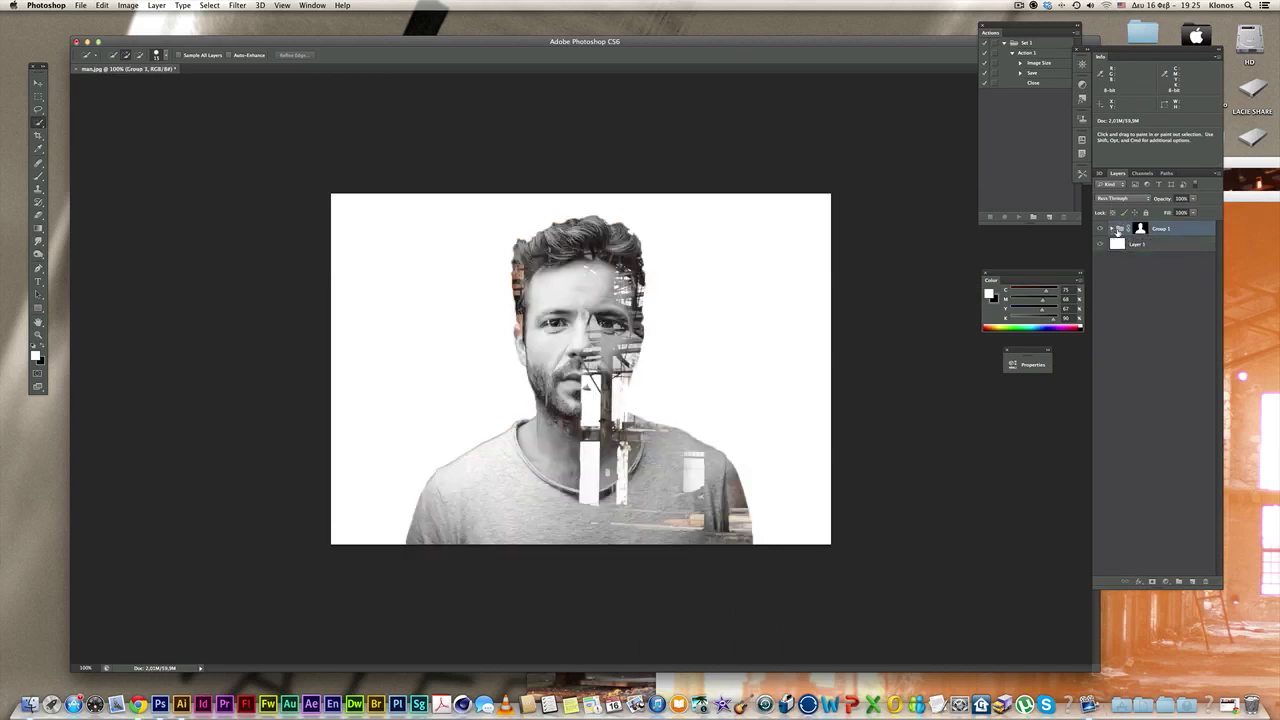
key("f")
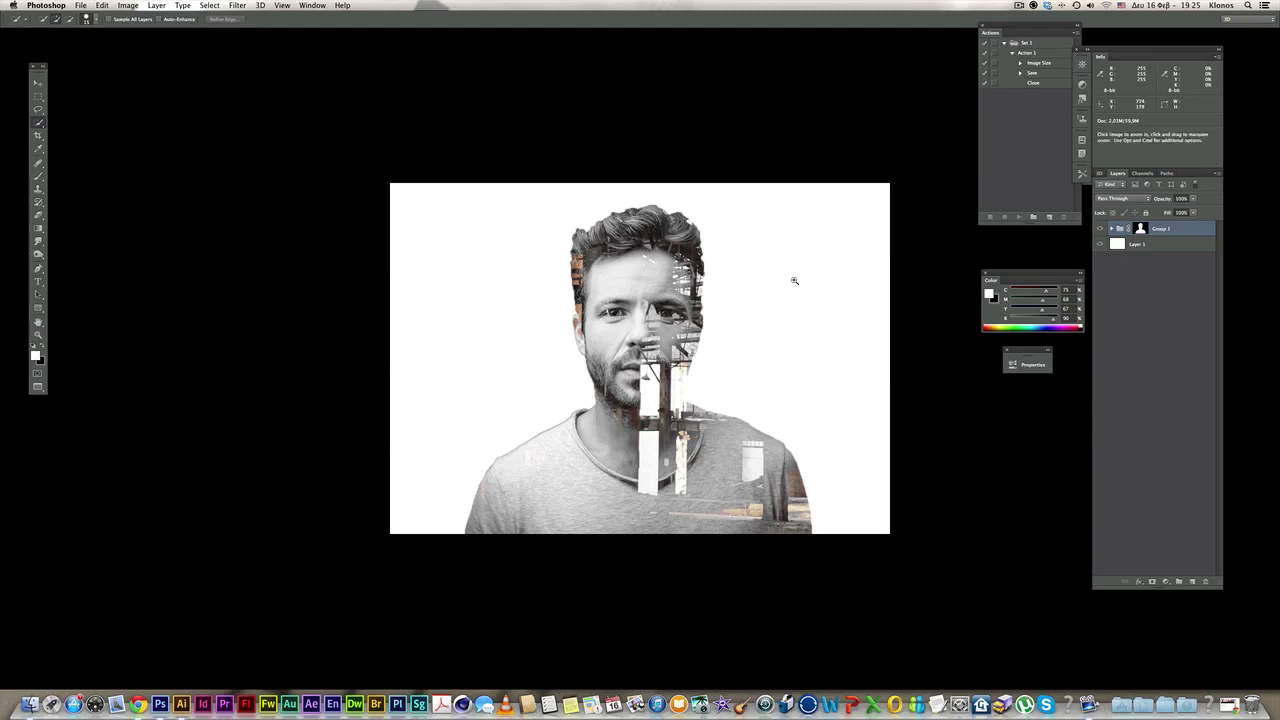
left_click(1111, 229)
left_click_drag(1143, 277, 1138, 288)
left_click(1112, 229)
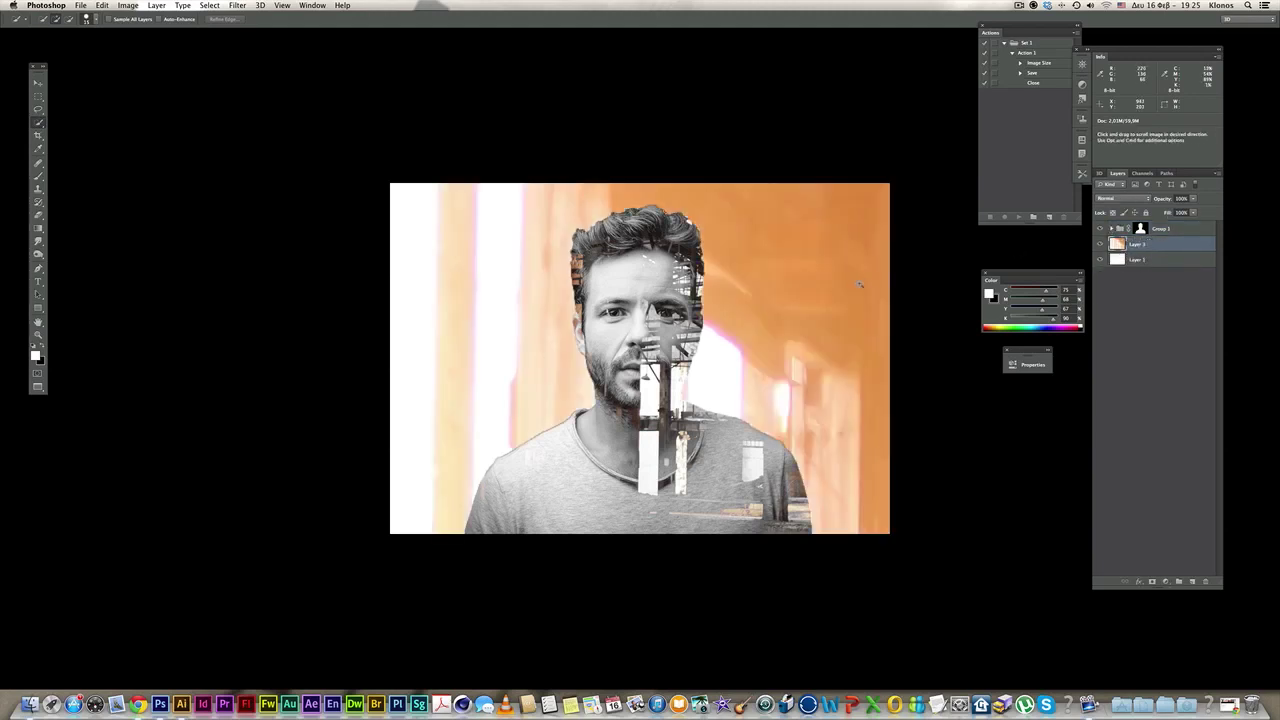
Free-transform the orange factory layer, scaling it proportionally to about 26.4% and positioning it to cover the whole canvas behind the man.
left_click(857, 285, "alt")
key("super+t")
scroll(816, 287, "down", 1)
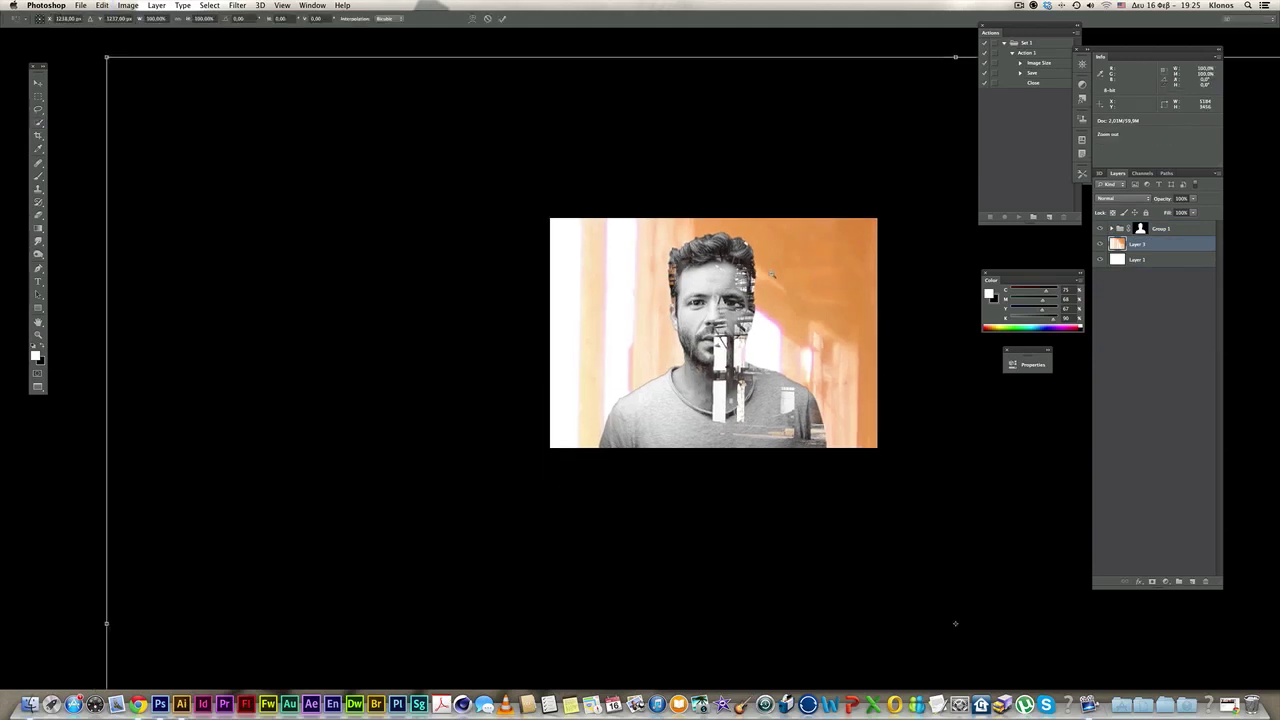
left_click_drag(262, 105, 799, 349)
left_click_drag(853, 477, 585, 216)
left_click_drag(478, 169, 858, 389)
left_click_drag(880, 496, 661, 319)
left_click_drag(964, 430, 897, 430)
left_click_drag(460, 163, 552, 198)
left_click_drag(908, 462, 838, 415)
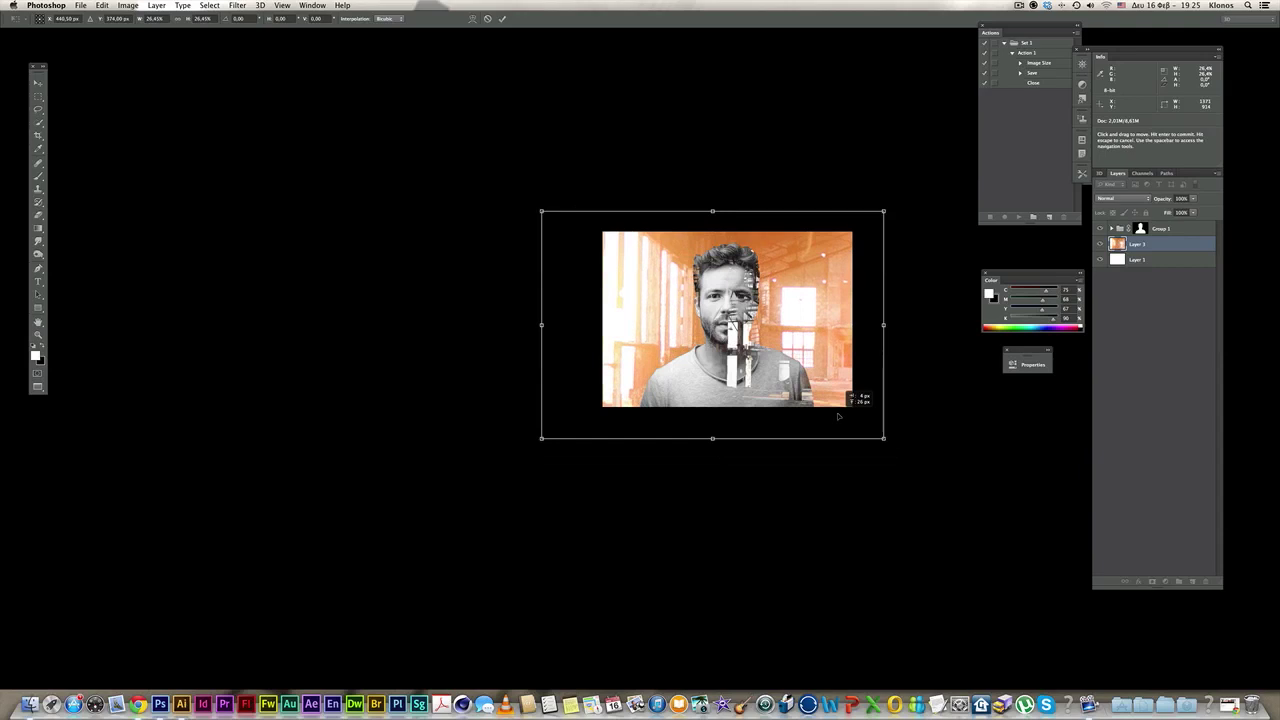
key("Return")
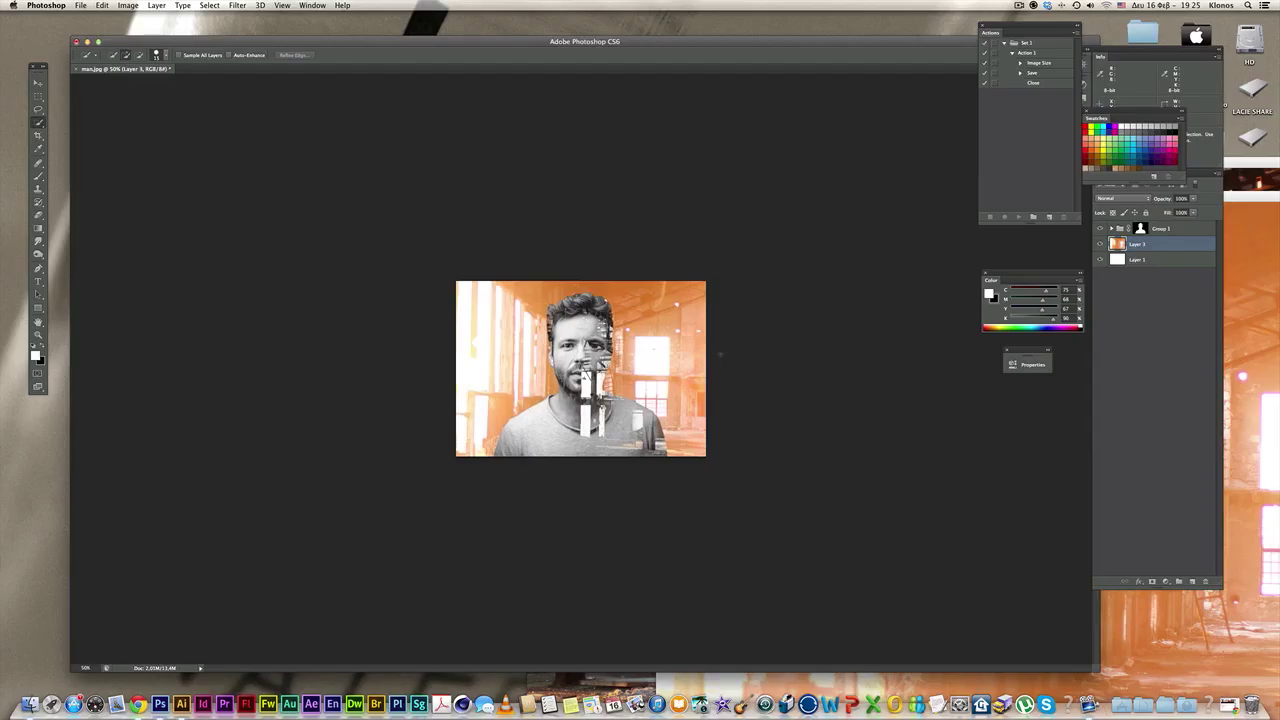
Turn the background factory layer black and white with Hue/Saturation by setting Saturation to -100.
key("f")
left_click(707, 333)
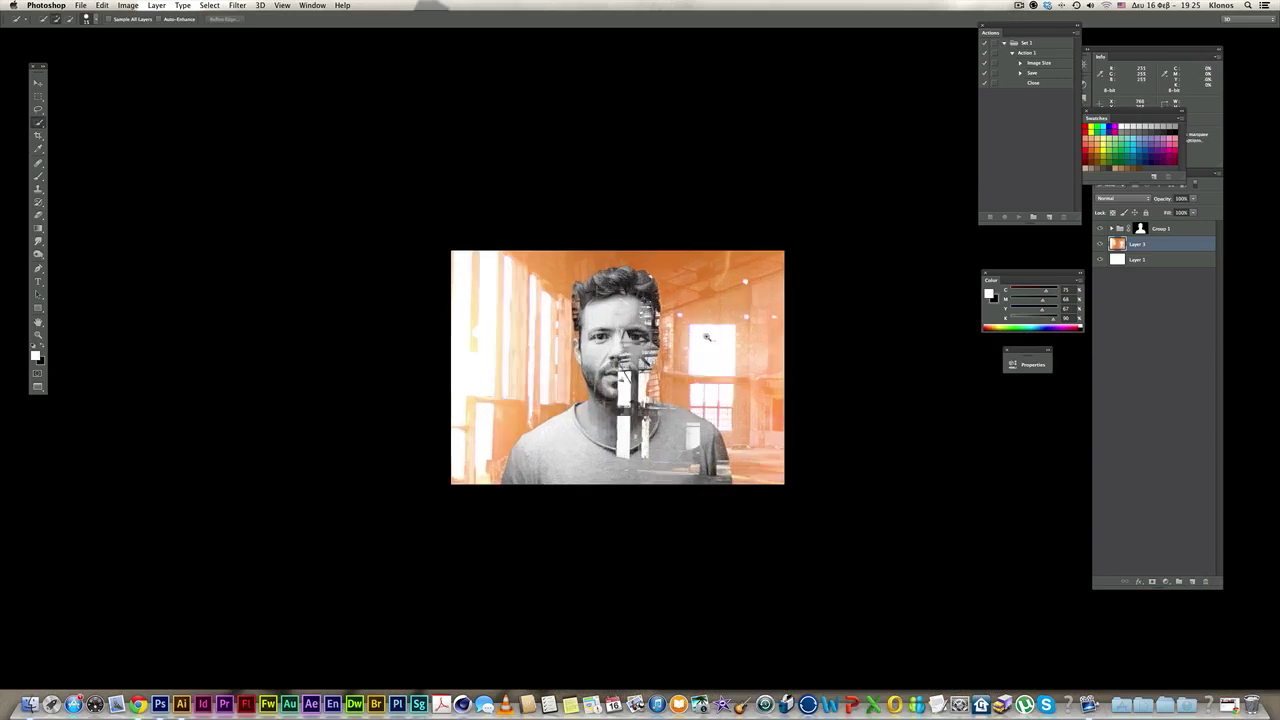
left_click(690, 344)
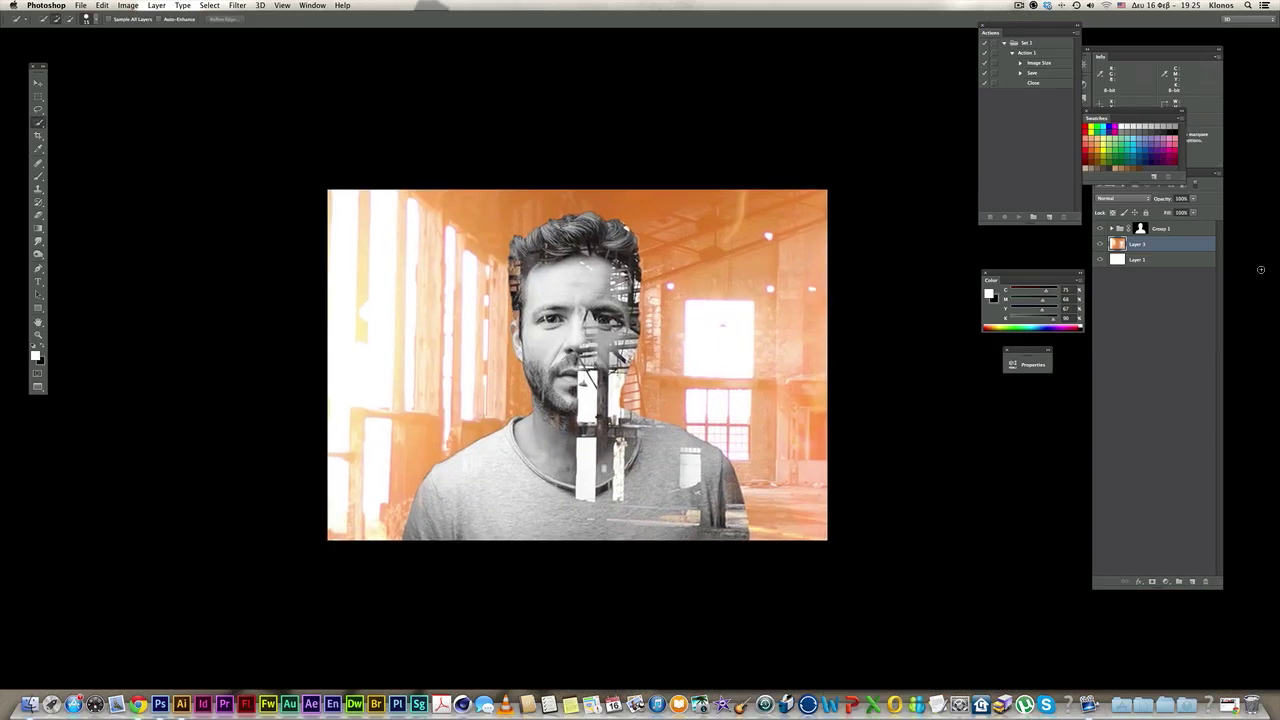
key("super+u")
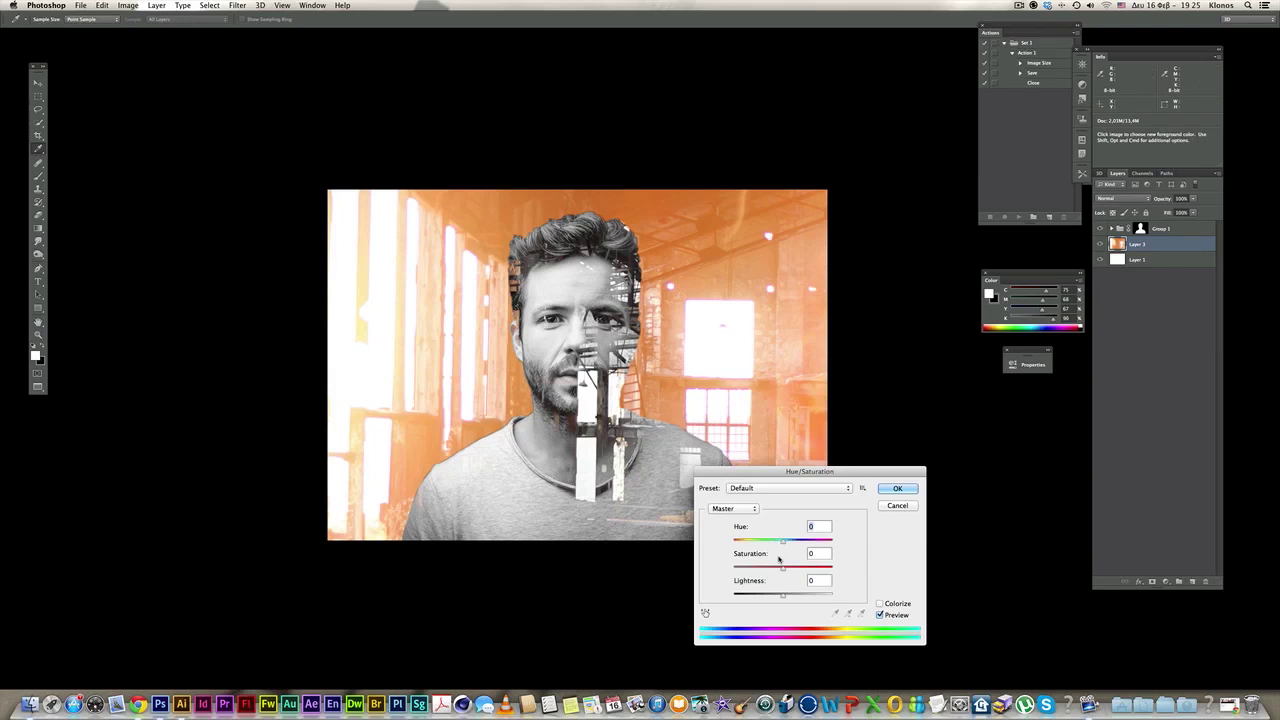
left_click_drag(782, 569, 705, 563)
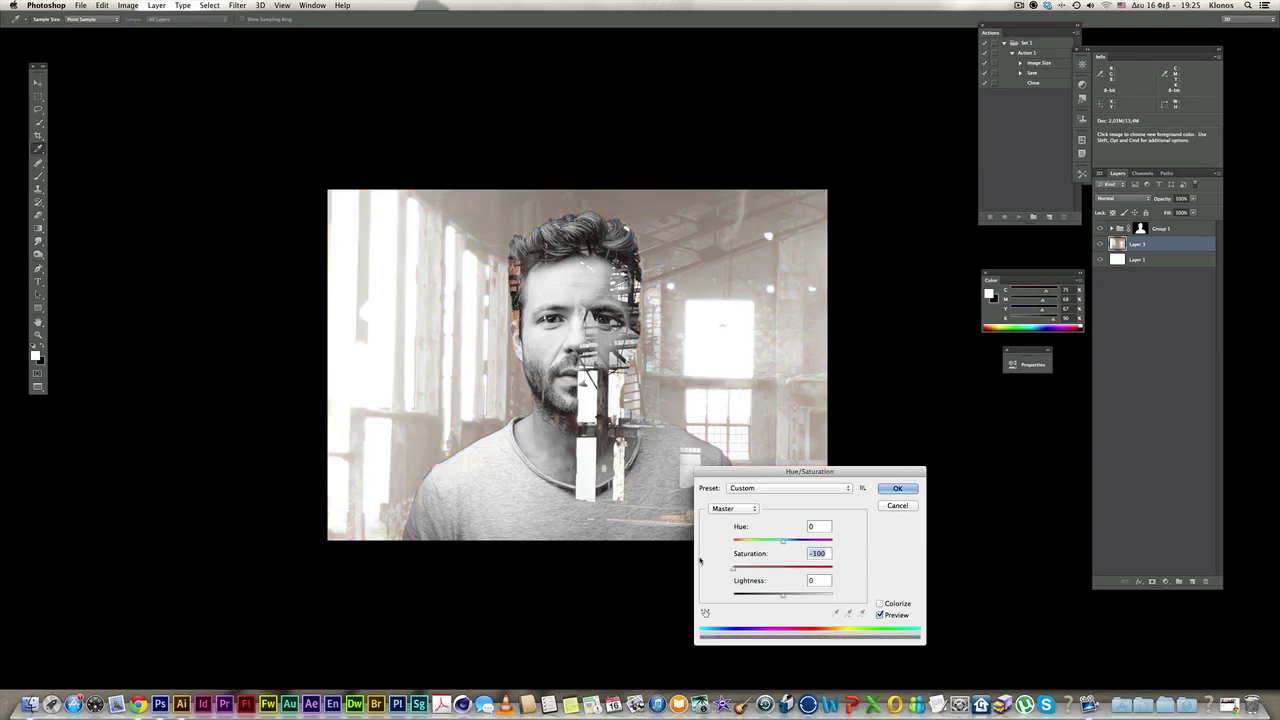
left_click(897, 488)
Increase the background factory layer's contrast with Curves, moving the black point inward and setting the white point's input to 239.
key("super+m")
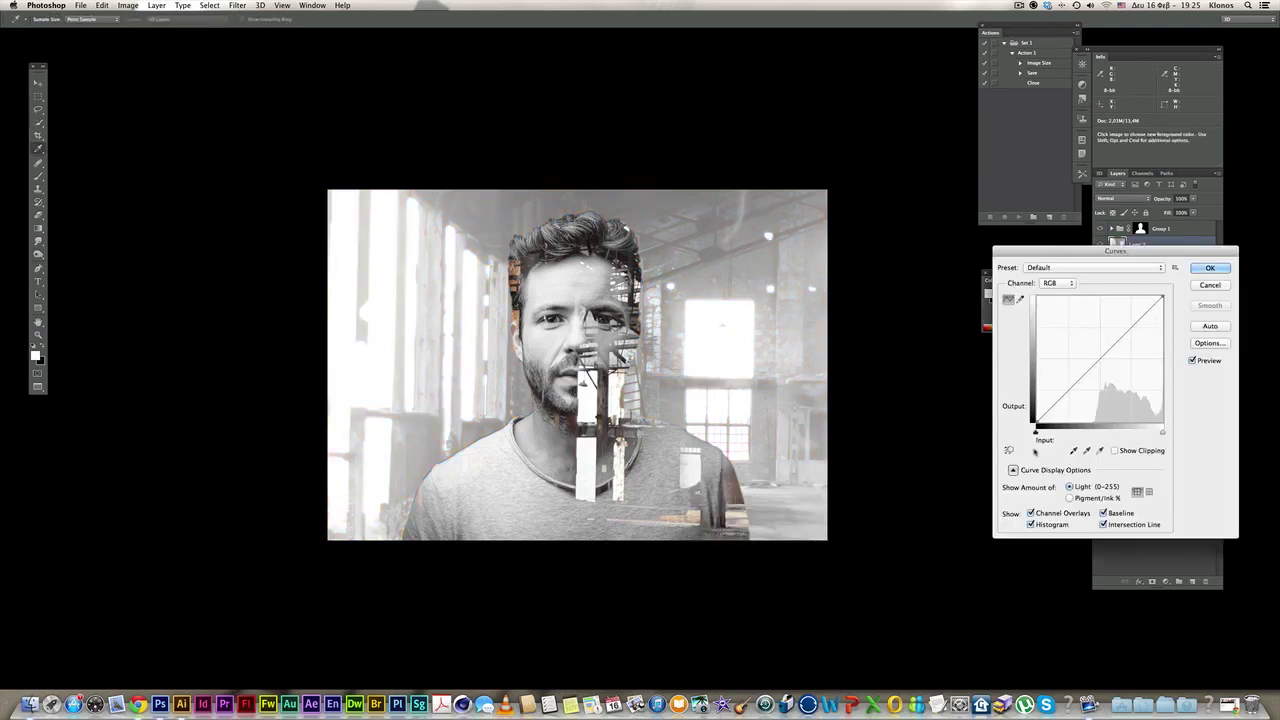
left_click_drag(1038, 420, 1075, 421)
left_click_drag(1159, 297, 1152, 296)
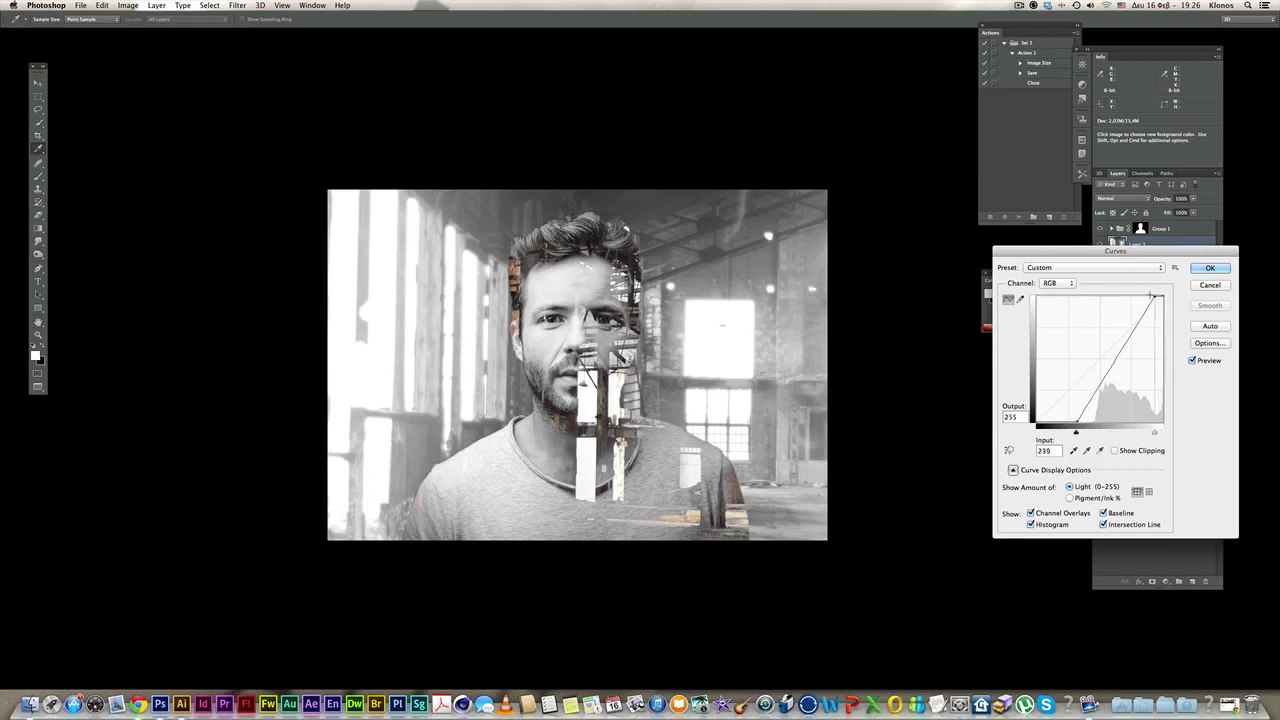
left_click(1208, 268)
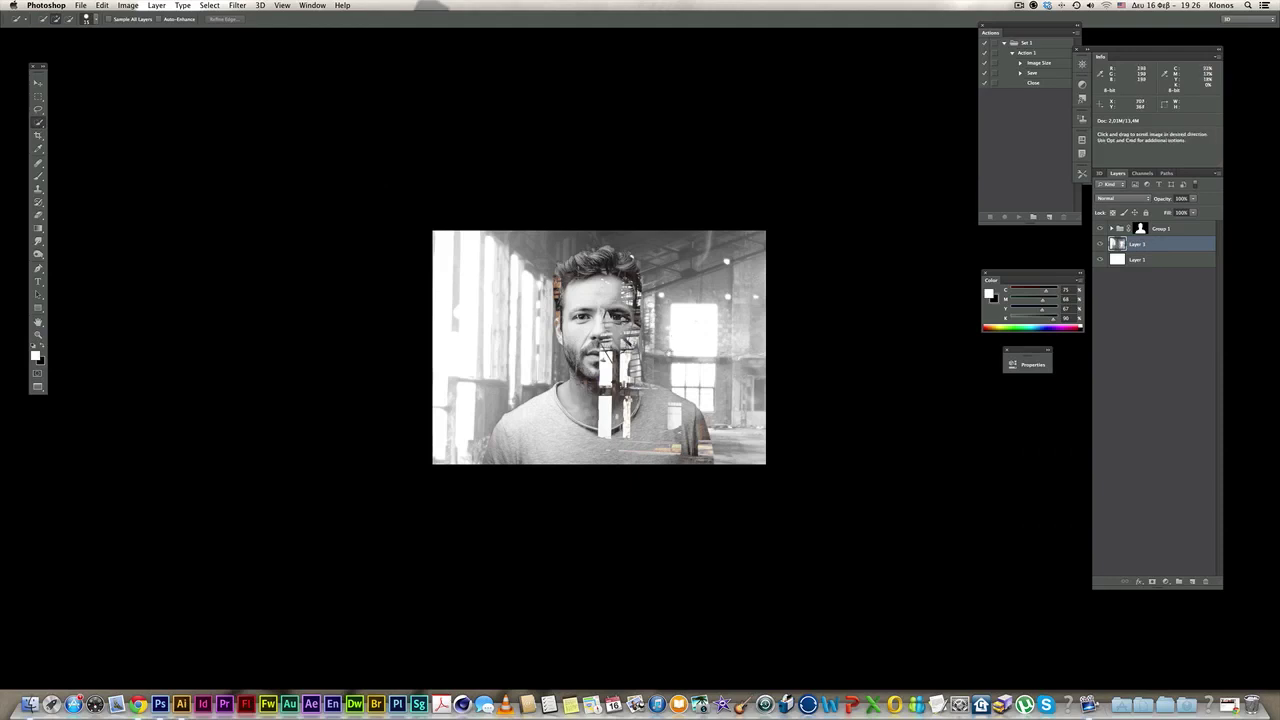
Add a new layer above the background factory layer and paint a soft white glow behind the man with a very large brush.
key("super+plus")
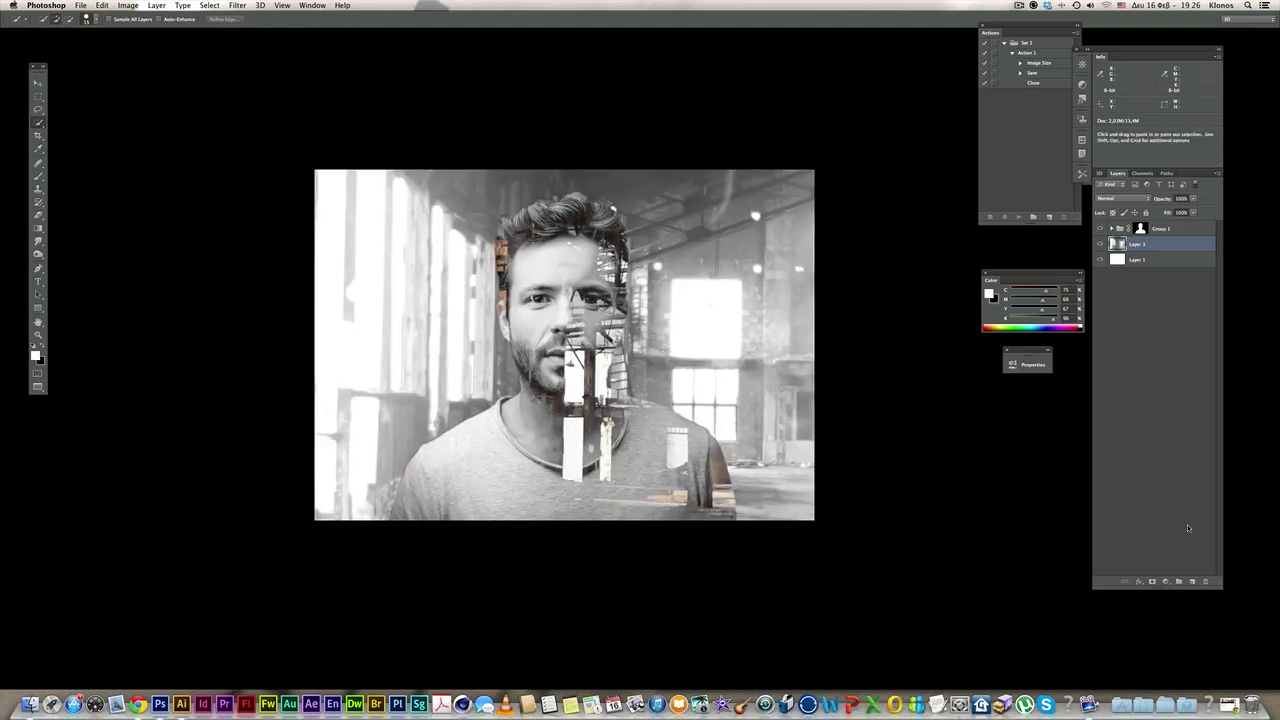
left_click(1192, 581)
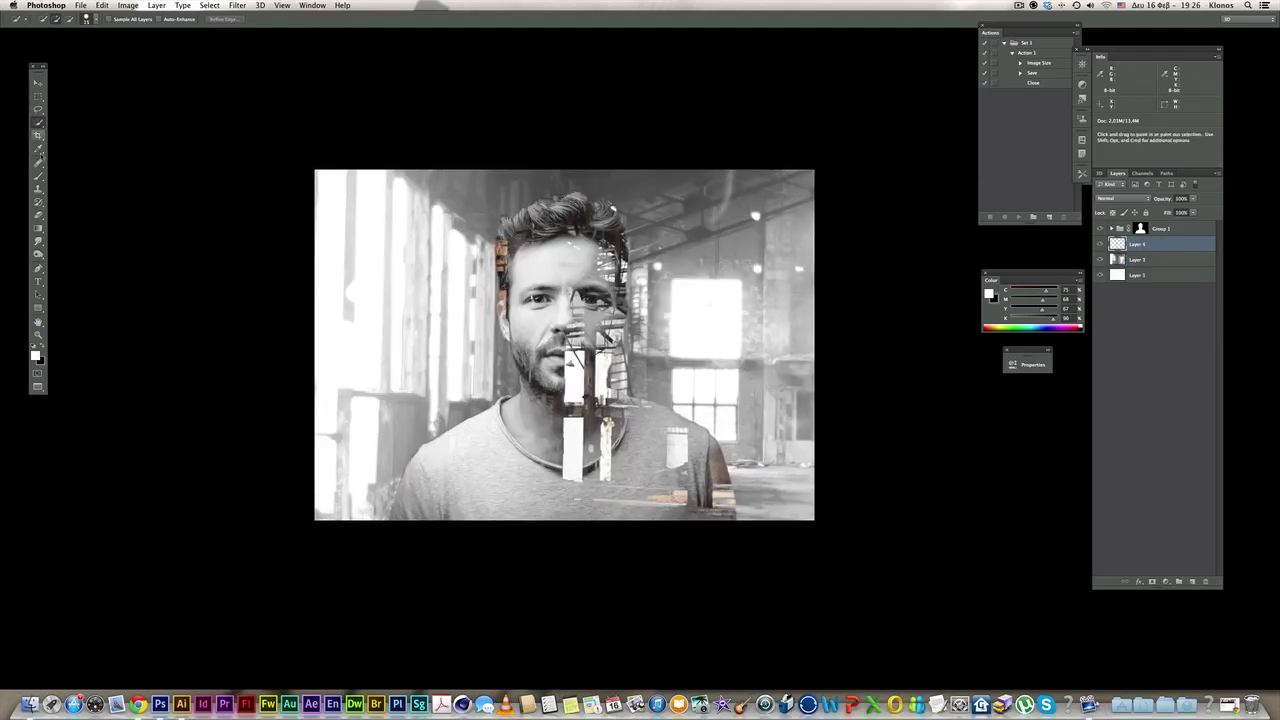
left_click(39, 176)
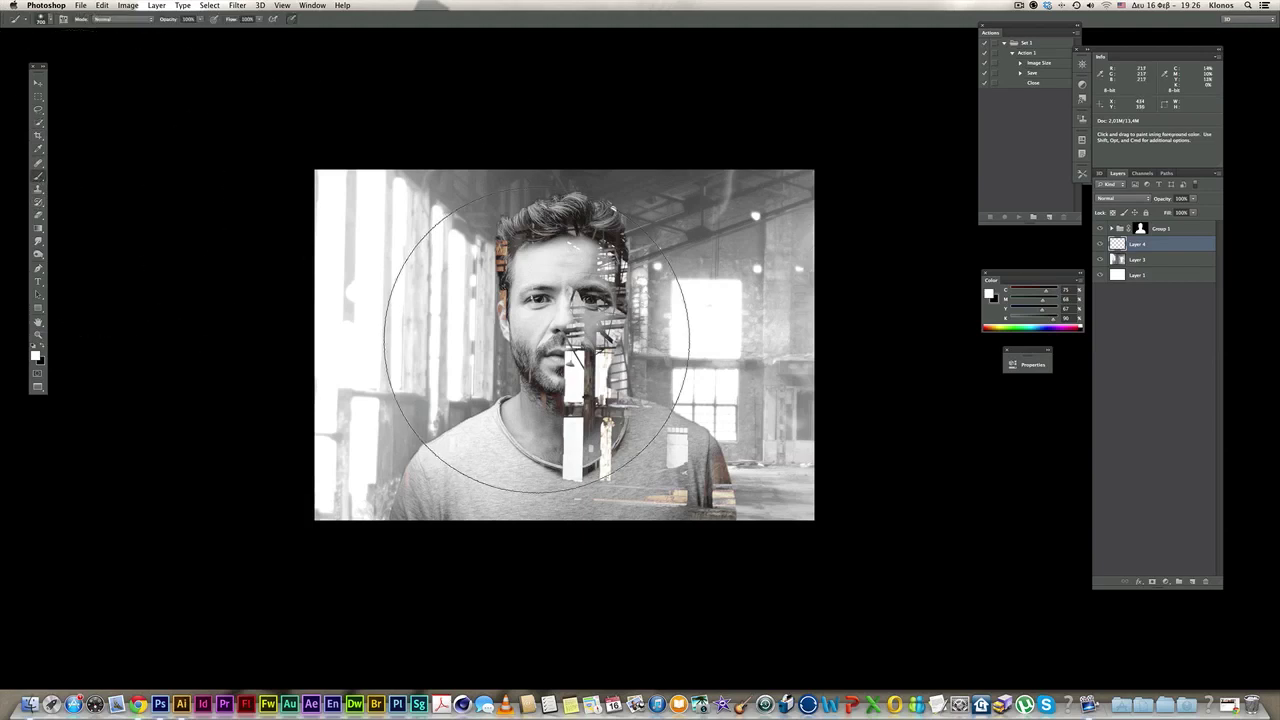
key("bracketright")
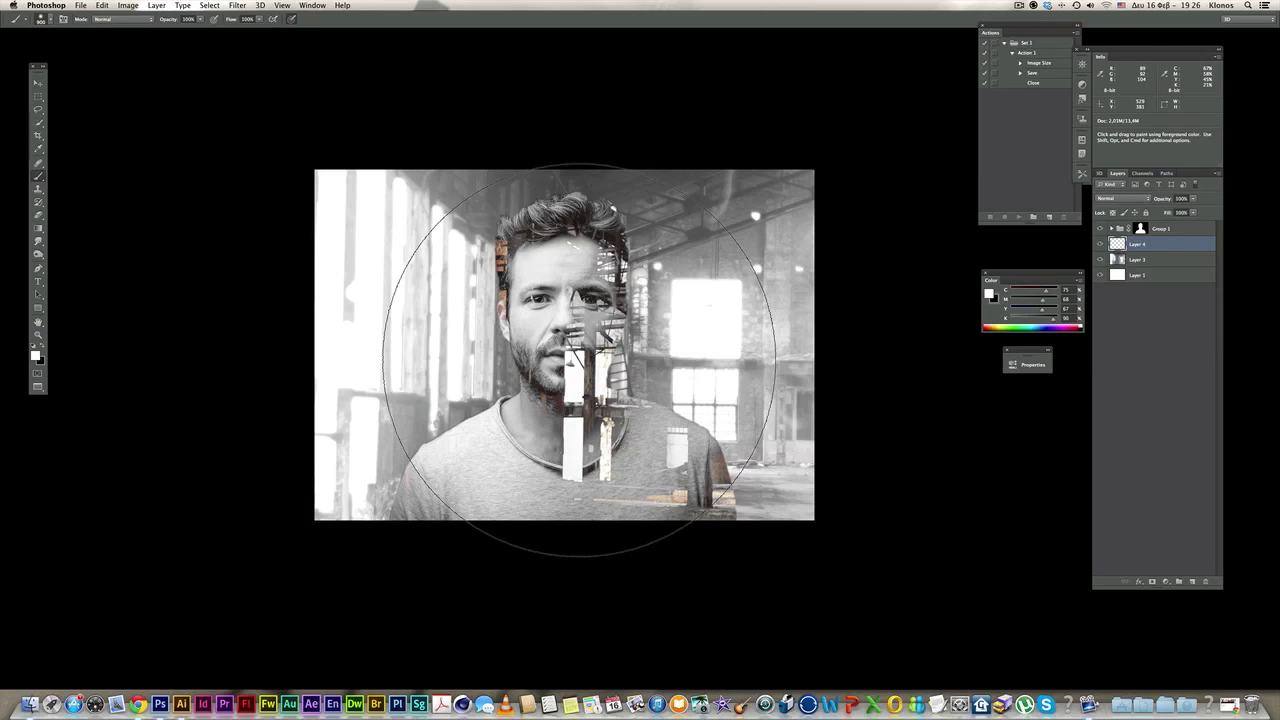
left_click(569, 365)
key("bracketleft")
left_click(576, 381)
left_click(571, 436)
left_click(570, 419)
left_click(574, 337)
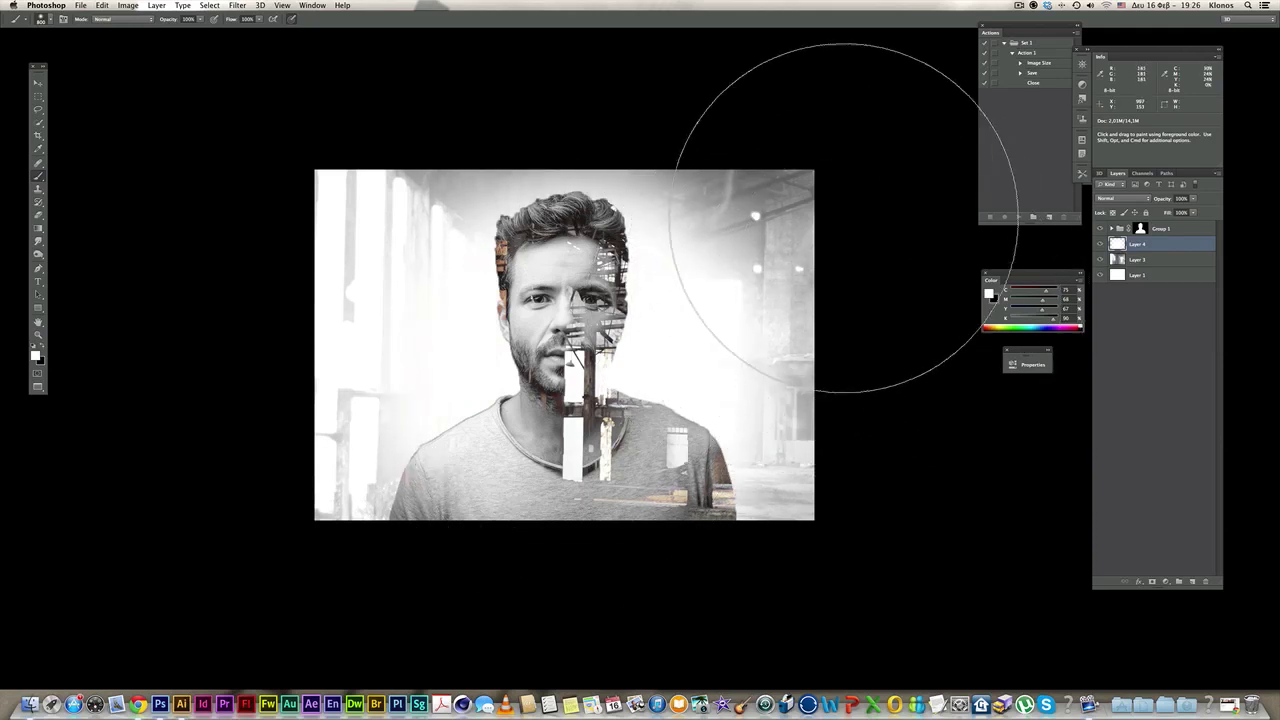
key("super+plus")
left_click_drag(780, 257, 1010, 196)
key("super+minus")
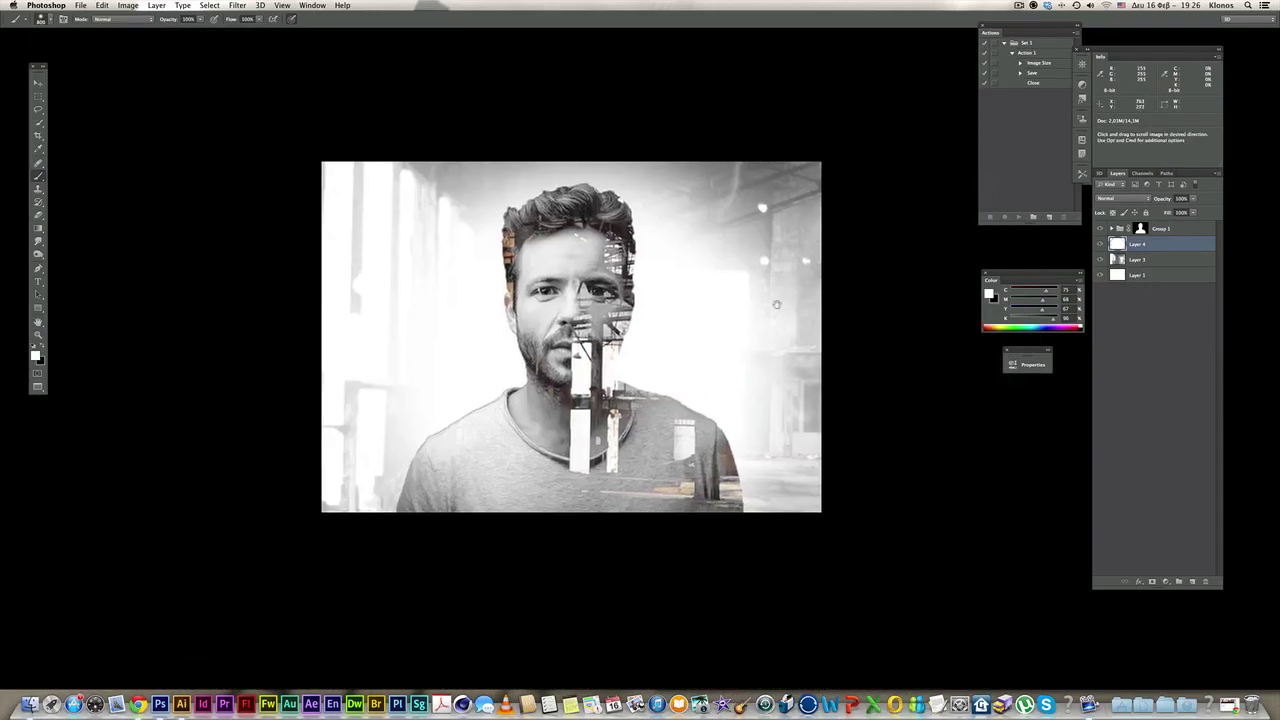